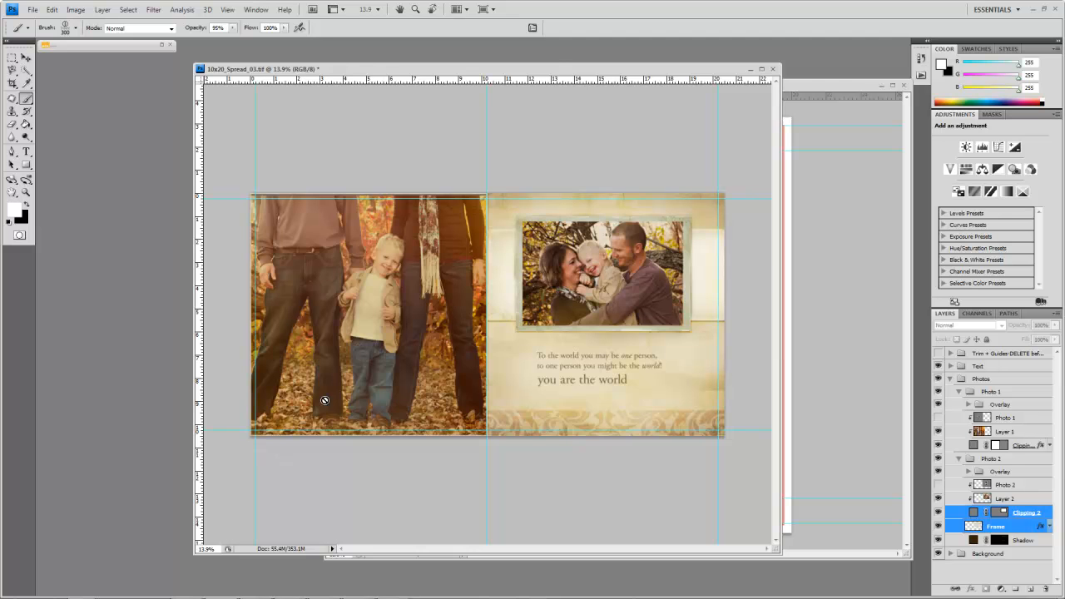
Arrange the 10x20_Spread_03.tif and 16x20.psd windows so both can be compared, and make 16x20.psd active
left_click_drag(569, 70, 408, 115)
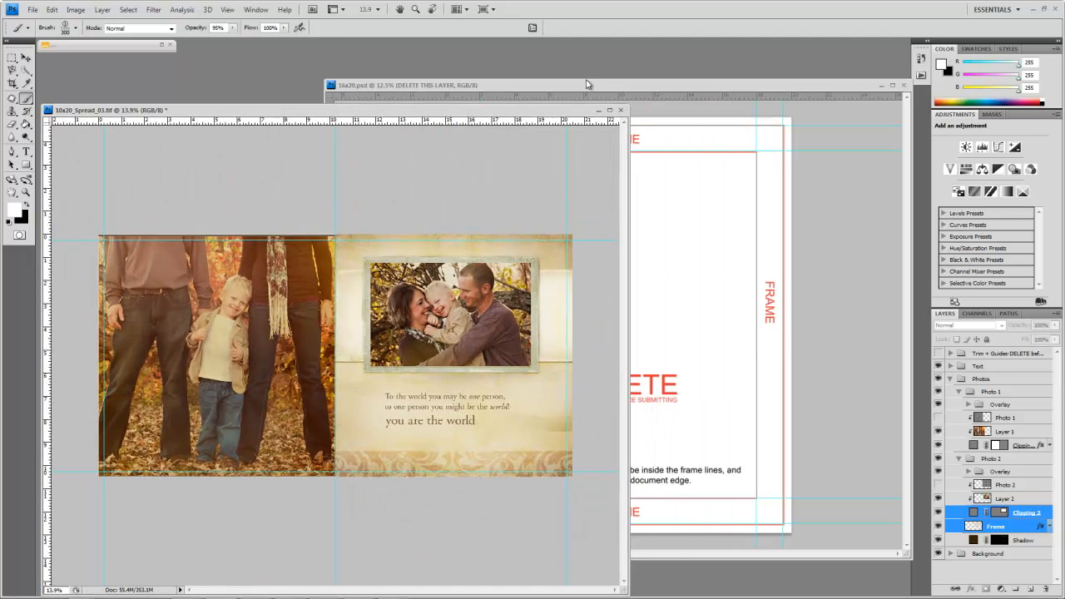
left_click(625, 85)
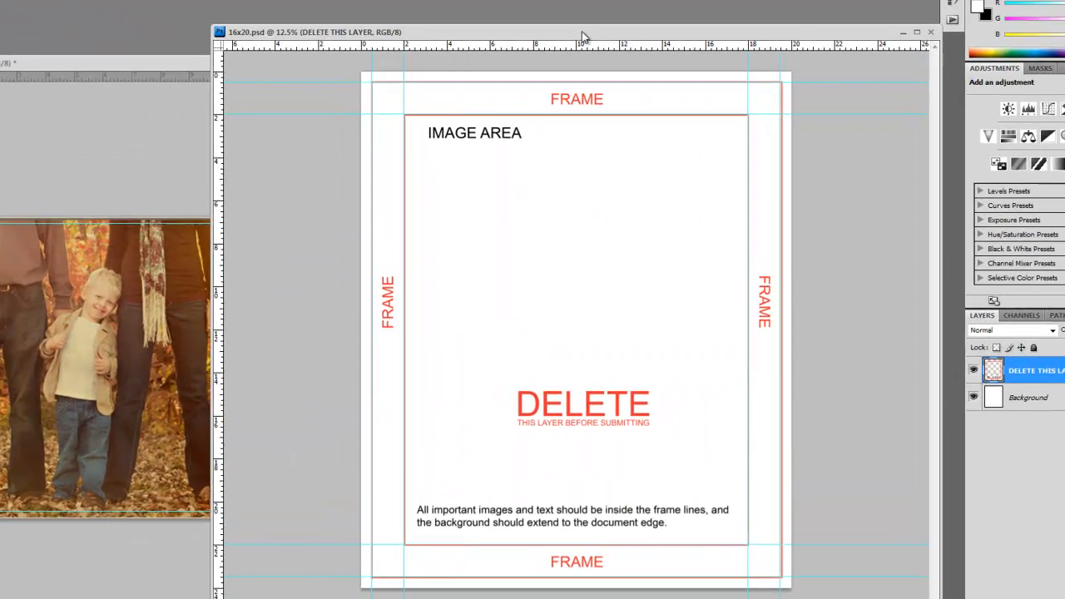
left_click_drag(582, 31, 536, 9)
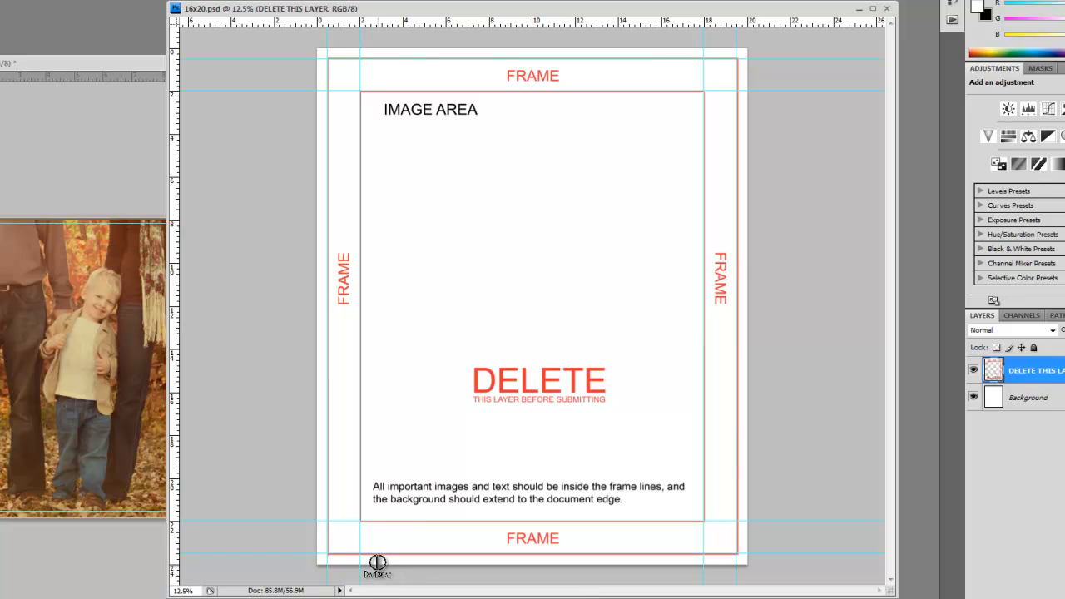
left_click(45, 64)
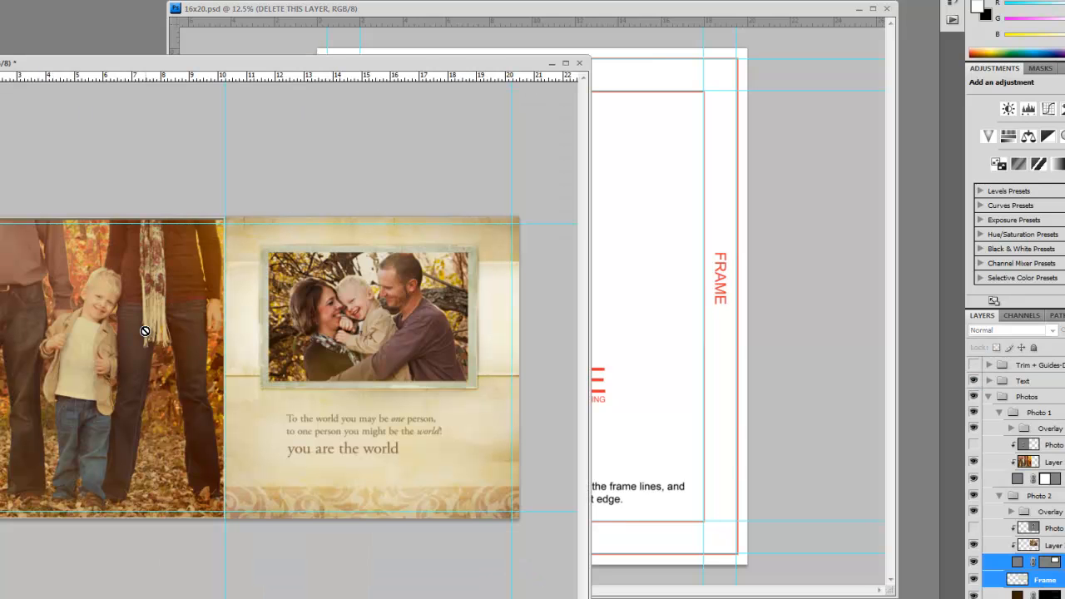
left_click(680, 278)
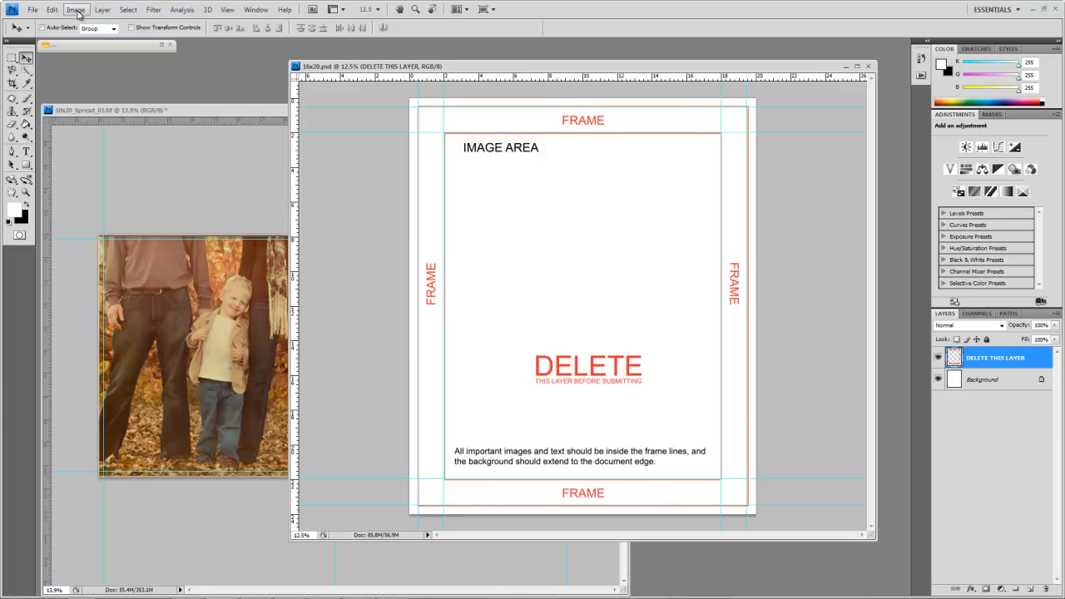
Rotate the 16x20.psd canvas 90° counterclockwise into landscape orientation
left_click(75, 11)
mouse_move(106, 115)
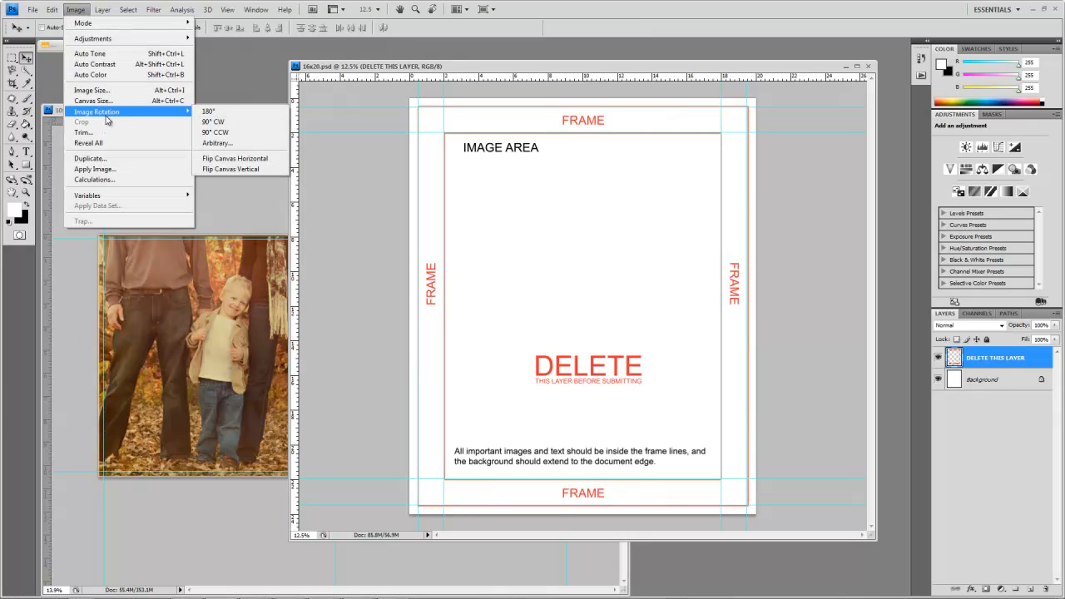
left_click(219, 133)
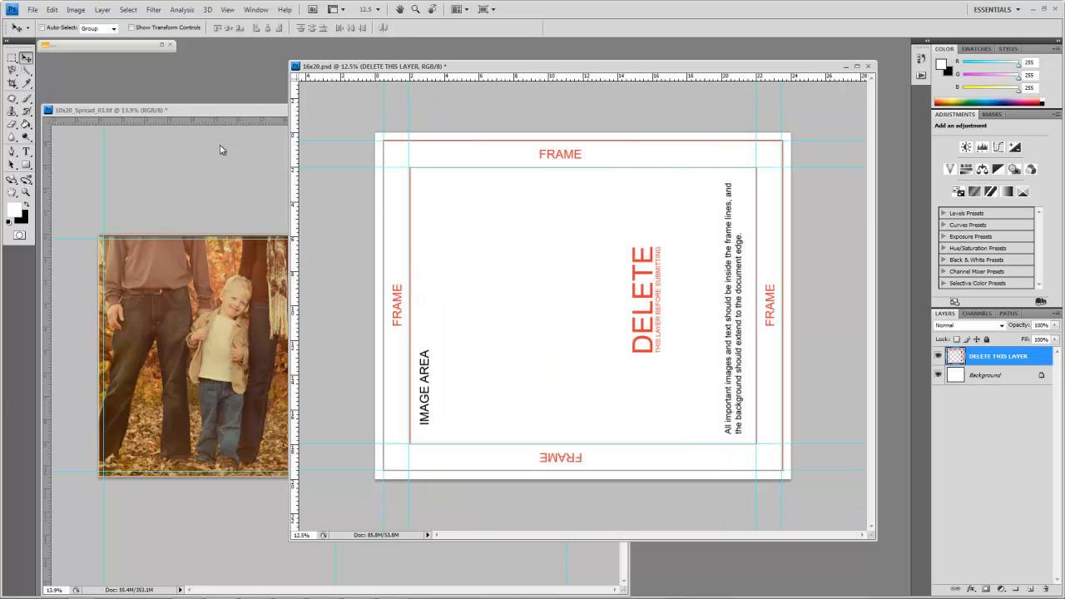
Toggle the visibility of DELETE THIS LAYER to check its contents, and delete the layer from 16x20.psd
left_click(939, 356)
left_click(938, 357)
left_click(939, 357)
key("Delete")
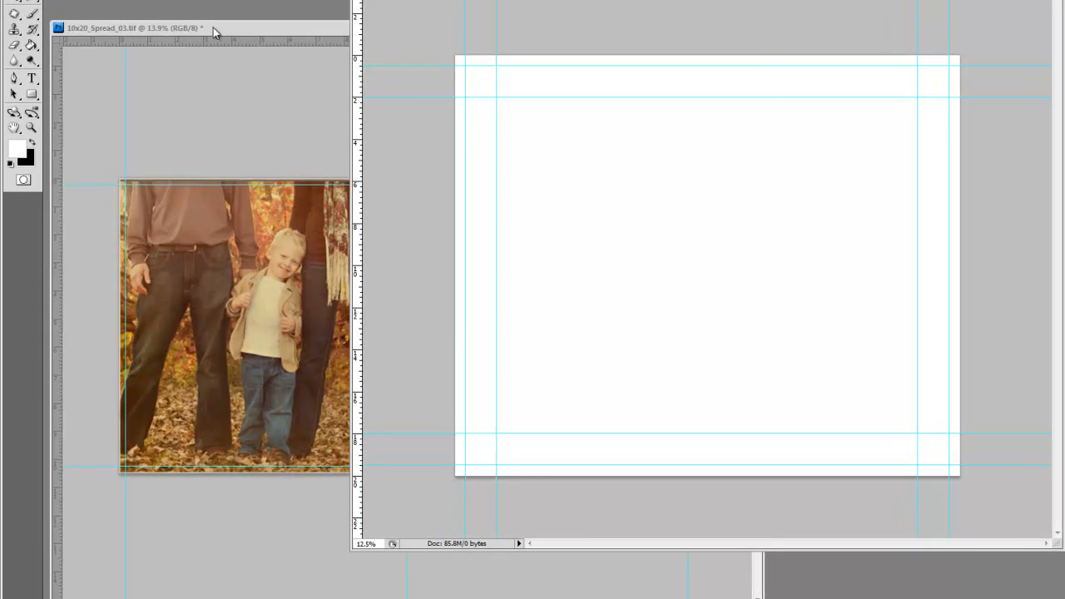
Switch to 10x20_Spread_03.tif, collapse the Photos group, and check the layers in the Background group
left_click(213, 28)
left_click_drag(382, 28, 355, 8)
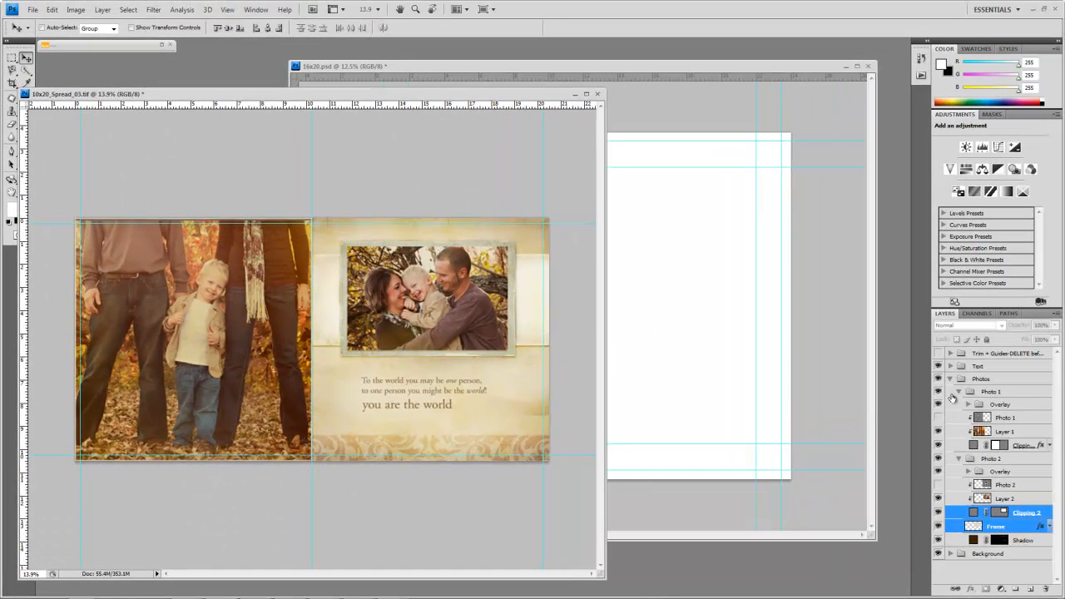
left_click(951, 380)
left_click(951, 380)
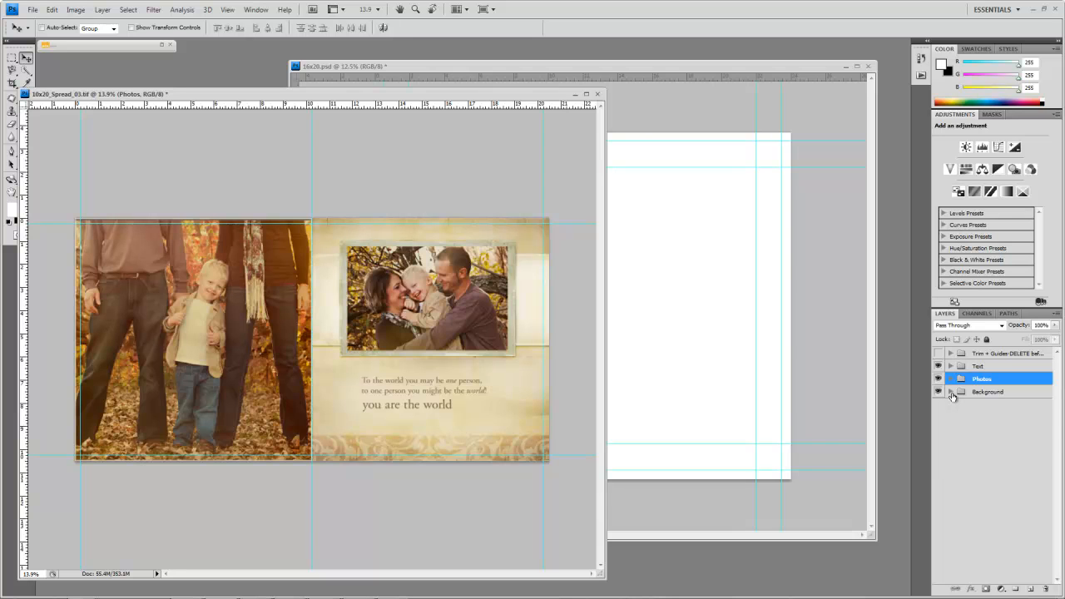
left_click(952, 392)
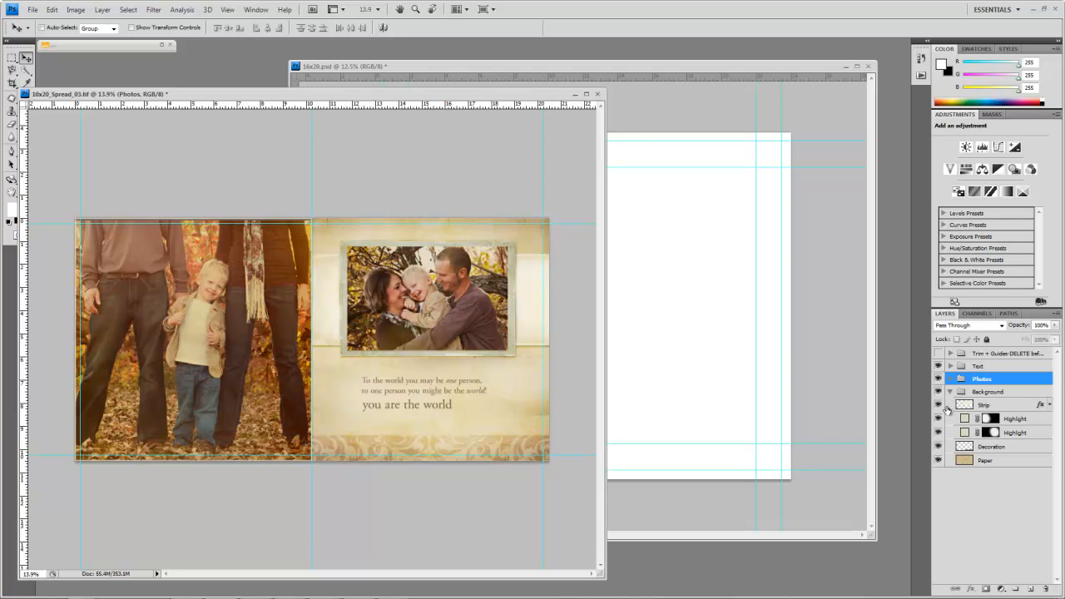
left_click(951, 392)
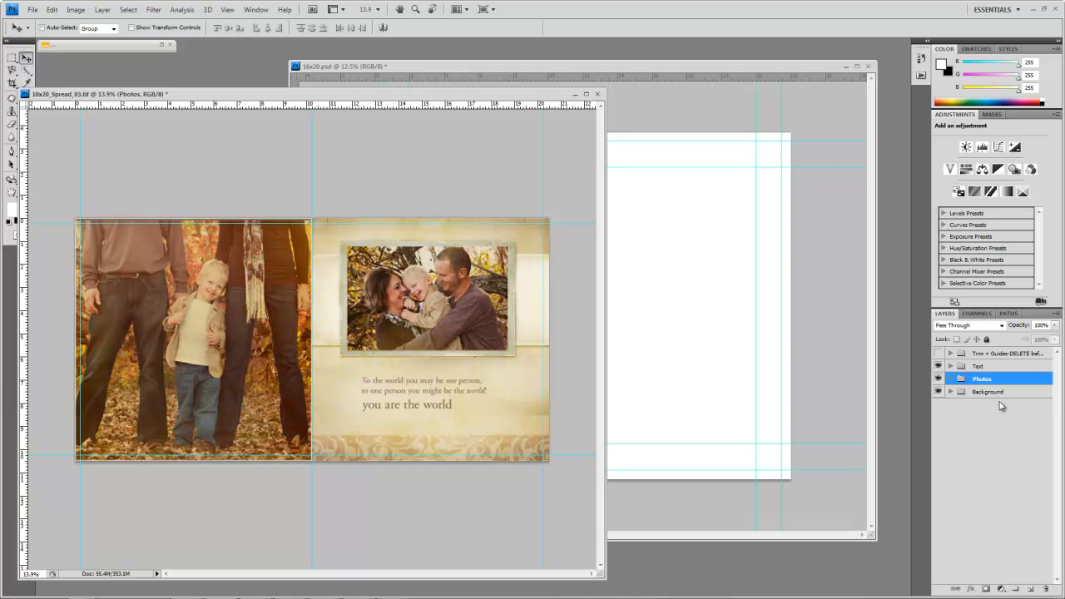
Copy the Background, Photos and Text groups together into 16x20.psd and position the spread across the canvas width
left_click(989, 392)
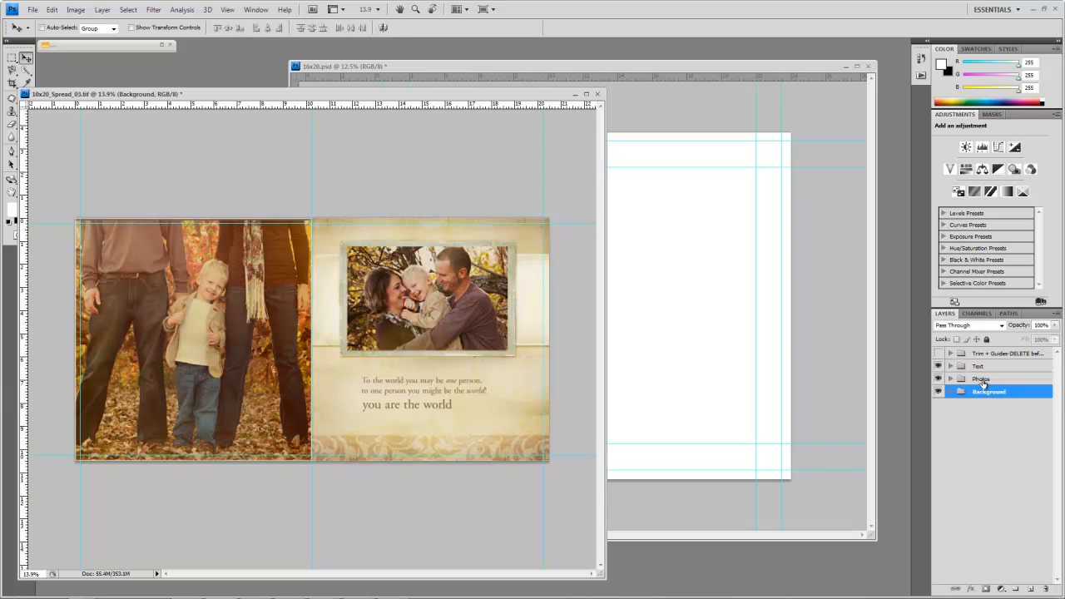
left_click(981, 379, "shift")
left_click(983, 368, "shift")
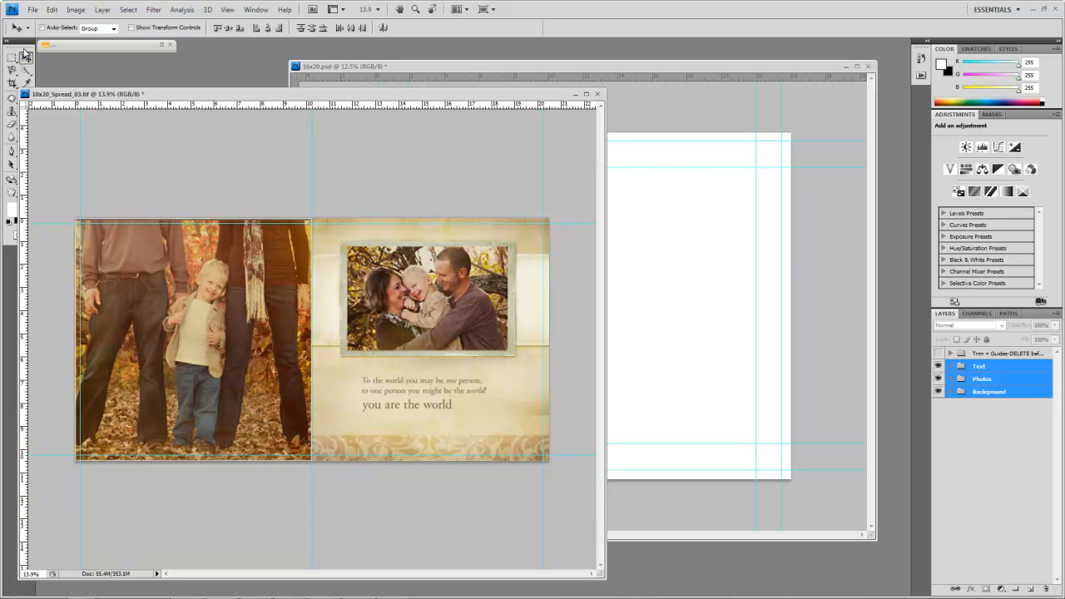
left_click_drag(1010, 388, 684, 341)
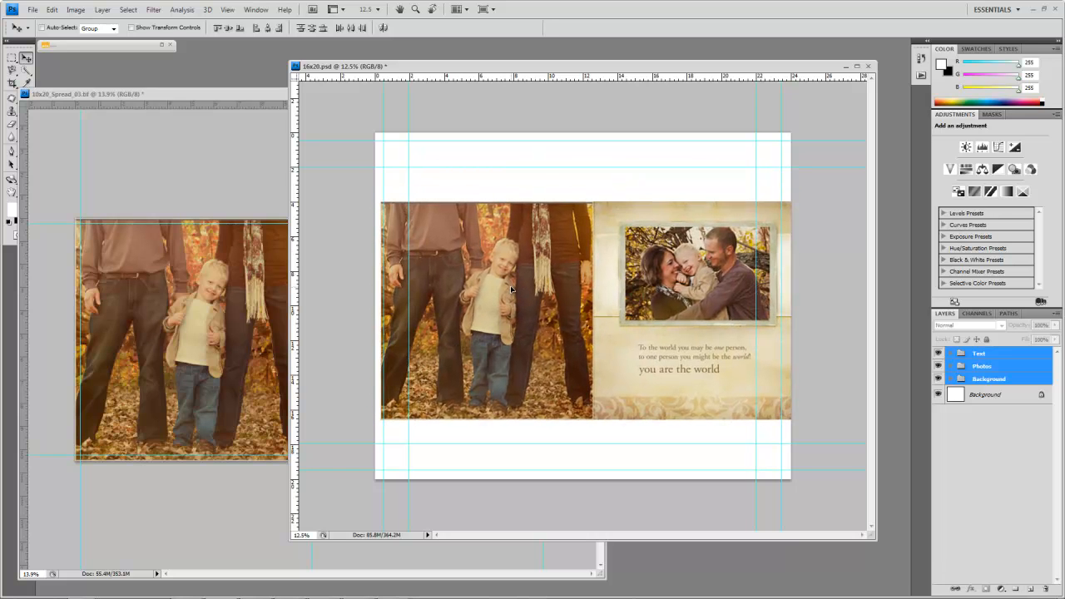
left_click_drag(511, 289, 498, 286)
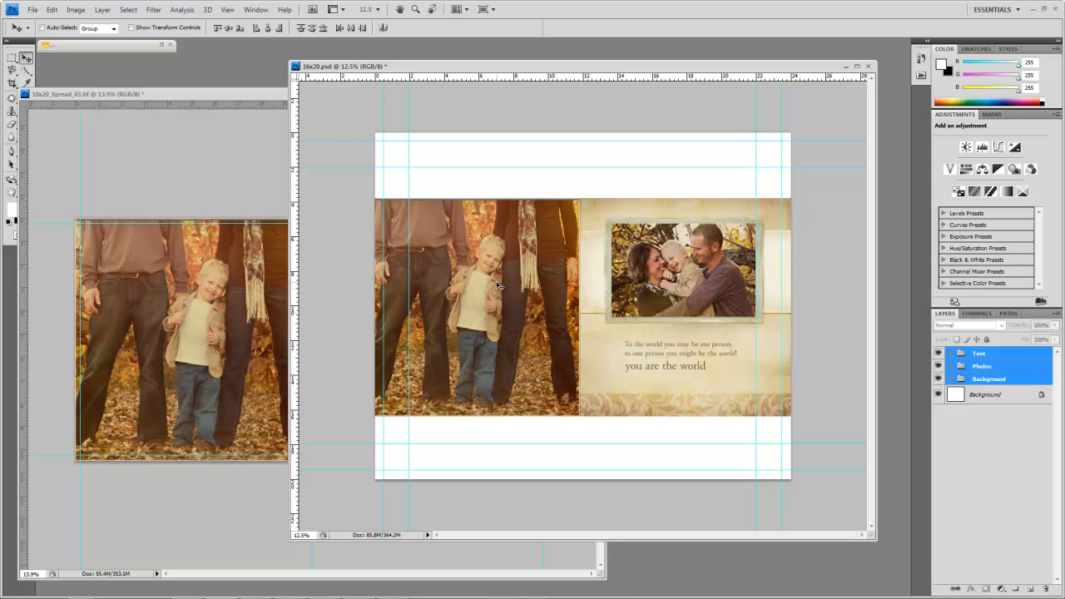
Scale up the Background group in 16x20.psd so its paper covers the whole canvas
left_click(949, 380)
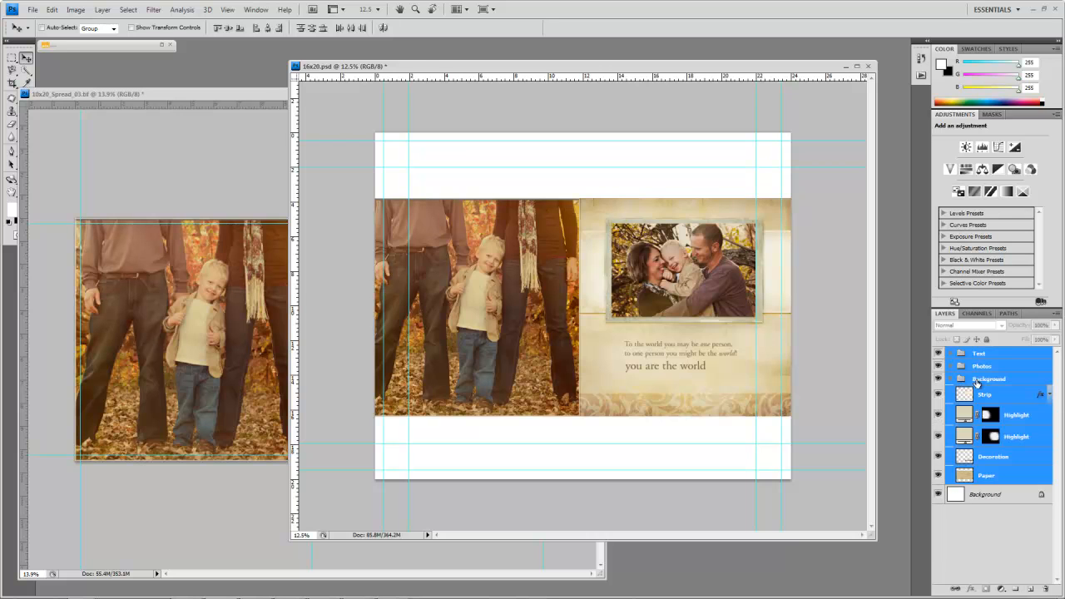
left_click(990, 379)
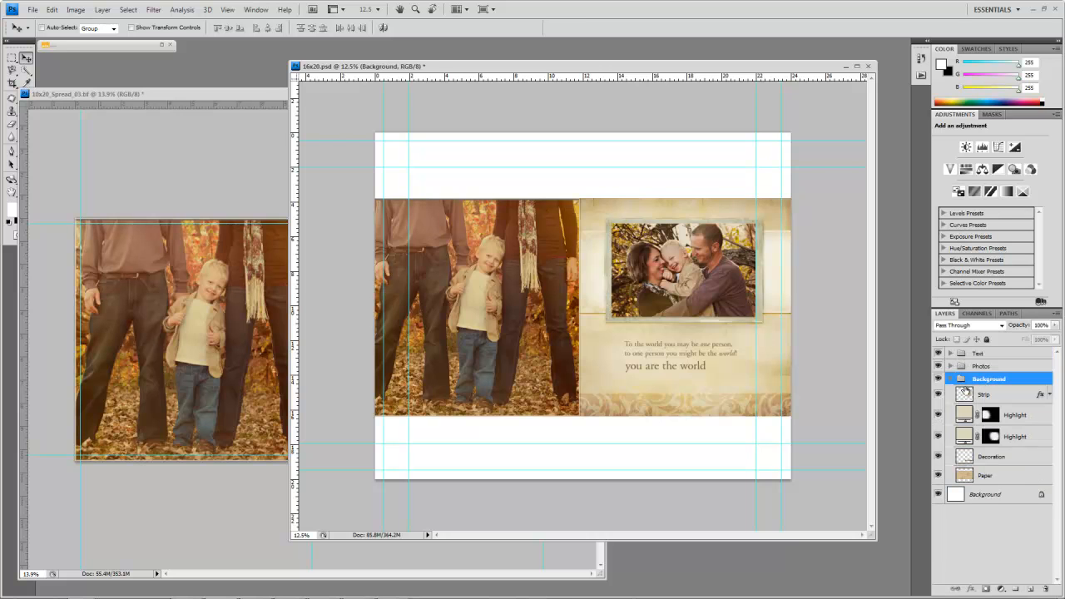
key("ctrl+t")
scroll(604, 316, "down", 2)
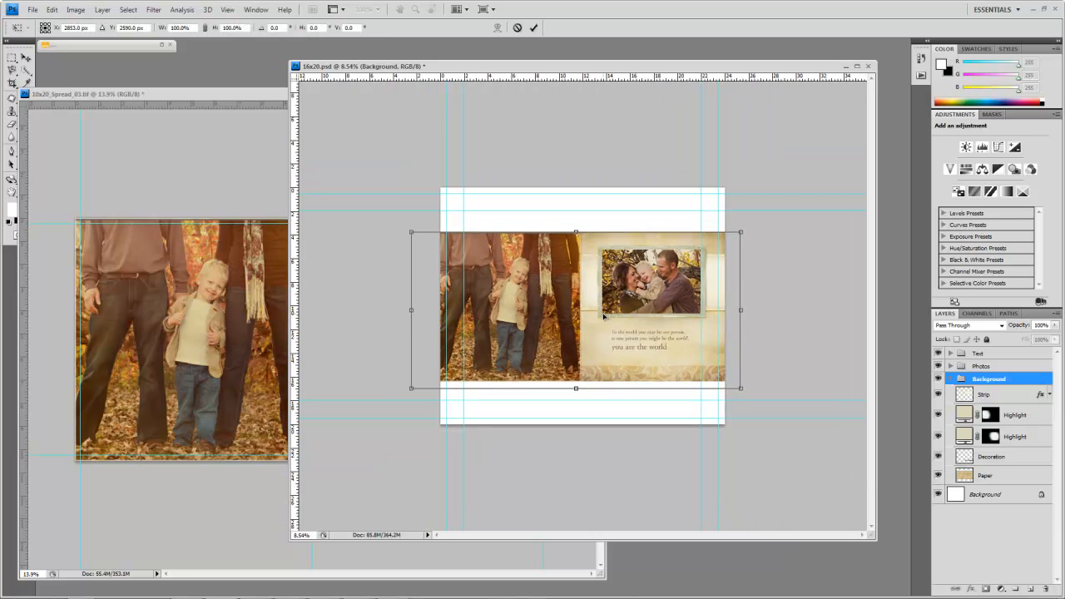
left_click_drag(745, 227, 844, 159)
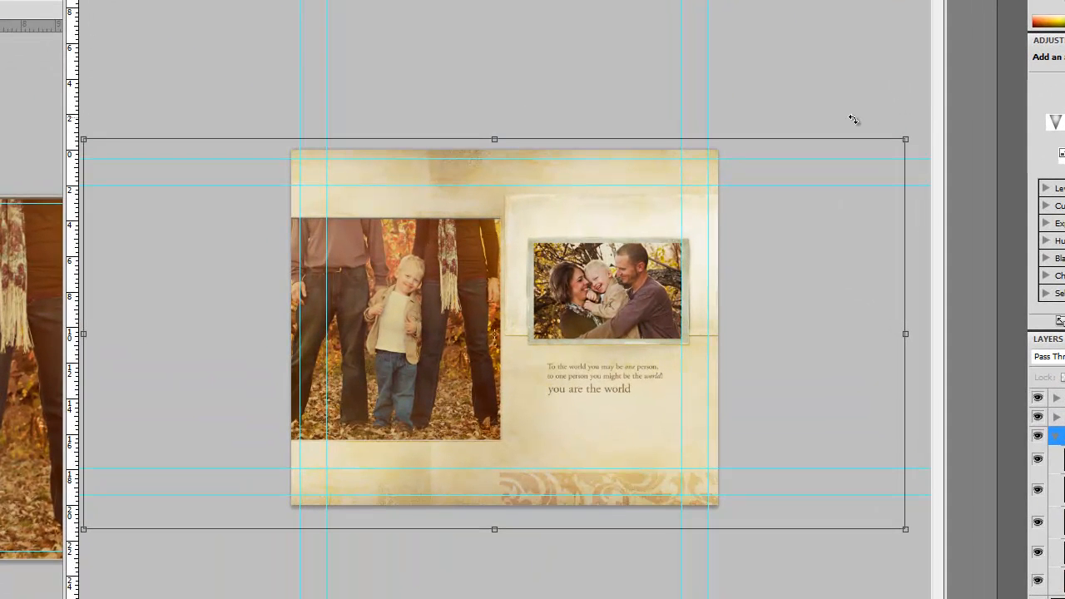
key("Return")
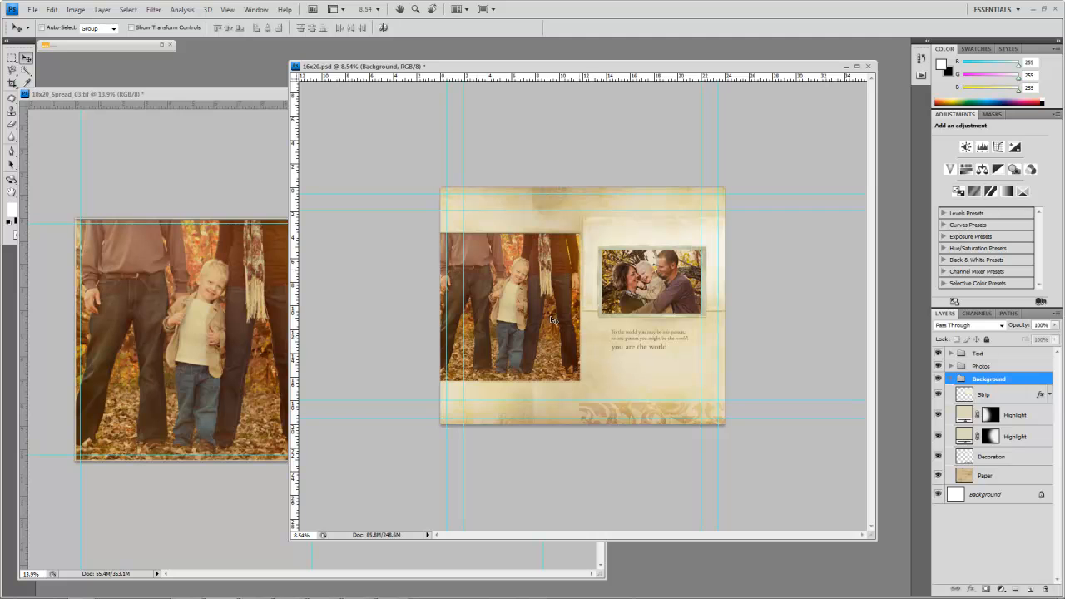
Collapse the Background group, expand the Photos group, and toggle the Photo 1 group to check which picture it holds
scroll(446, 287, "up", 3)
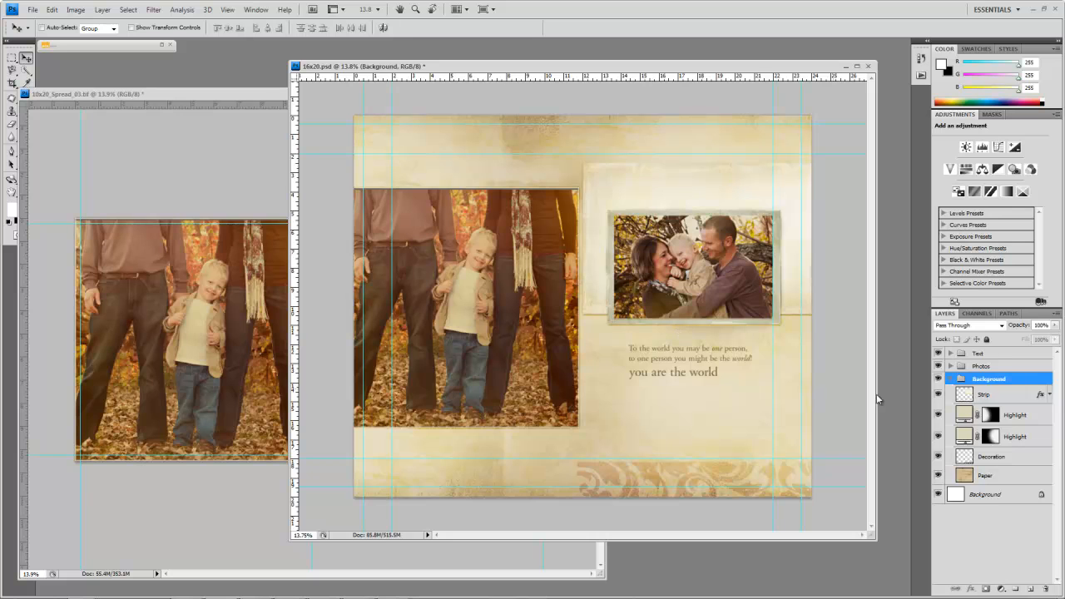
left_click(955, 379)
left_click(951, 366)
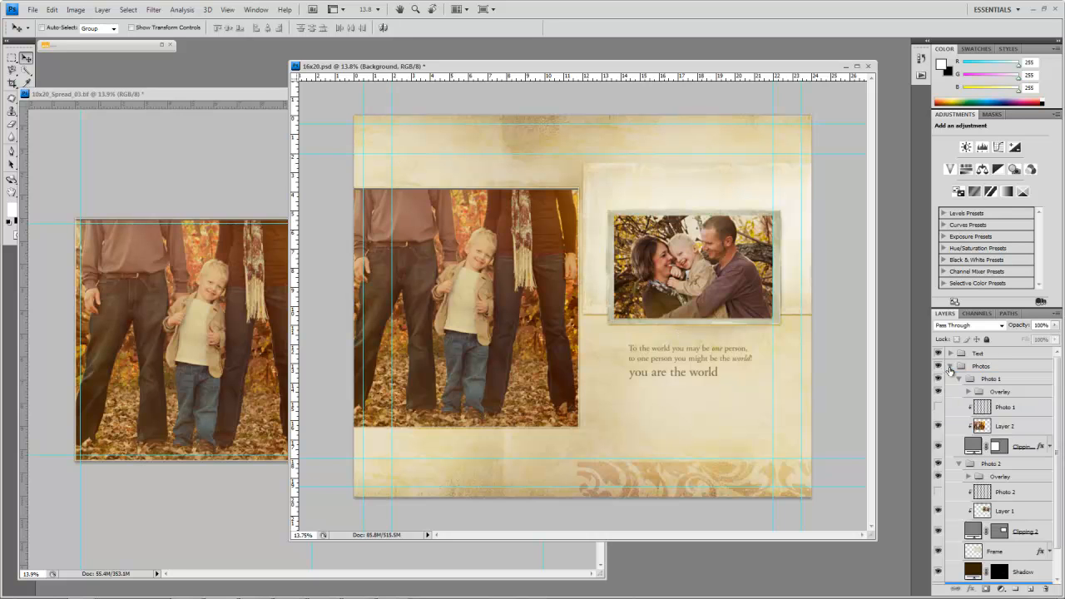
left_click(939, 379)
left_click(939, 379)
left_click(959, 379)
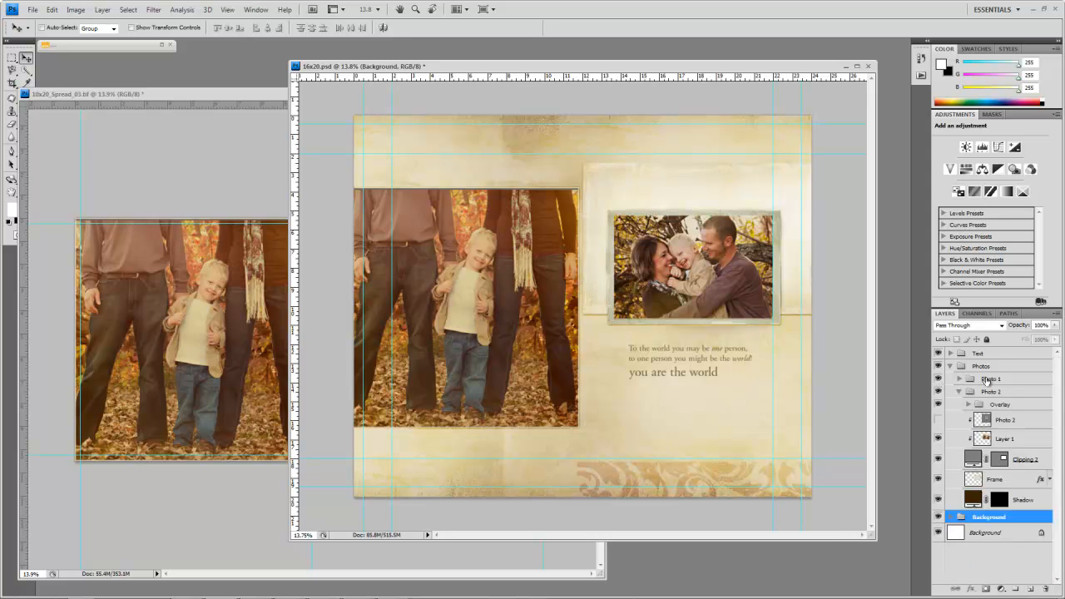
Scale down the Photo 1 group so the large photo fits inside the inner frame guides
left_click(988, 381)
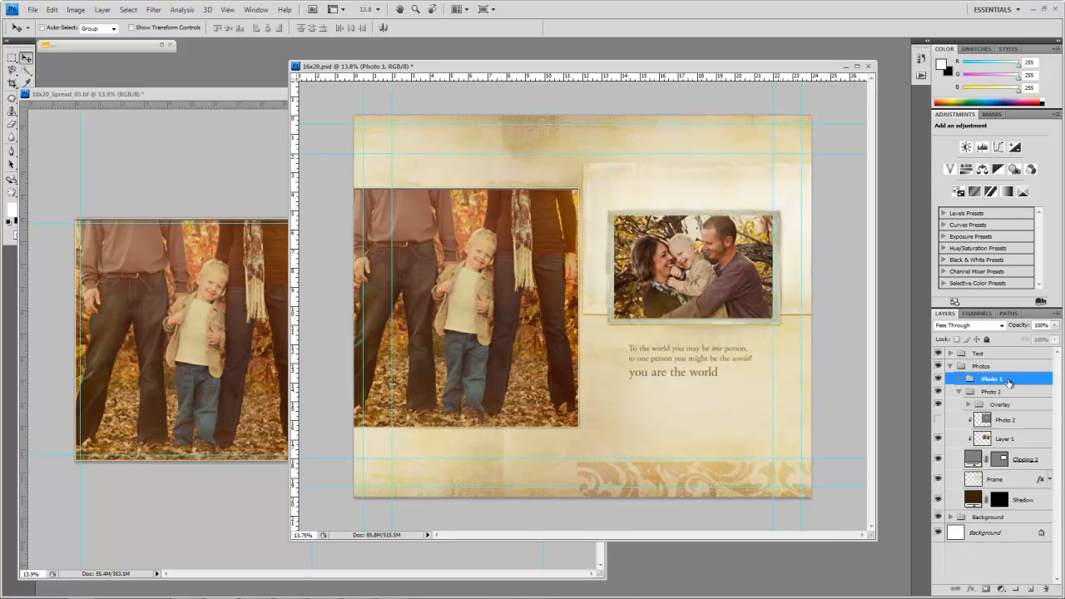
left_click(959, 380)
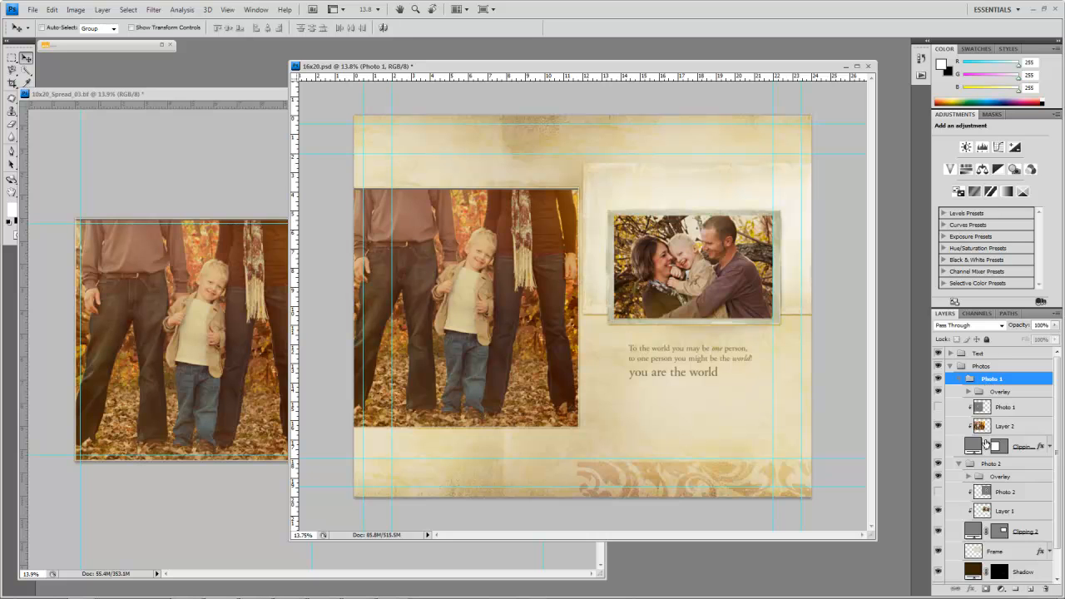
left_click(959, 379)
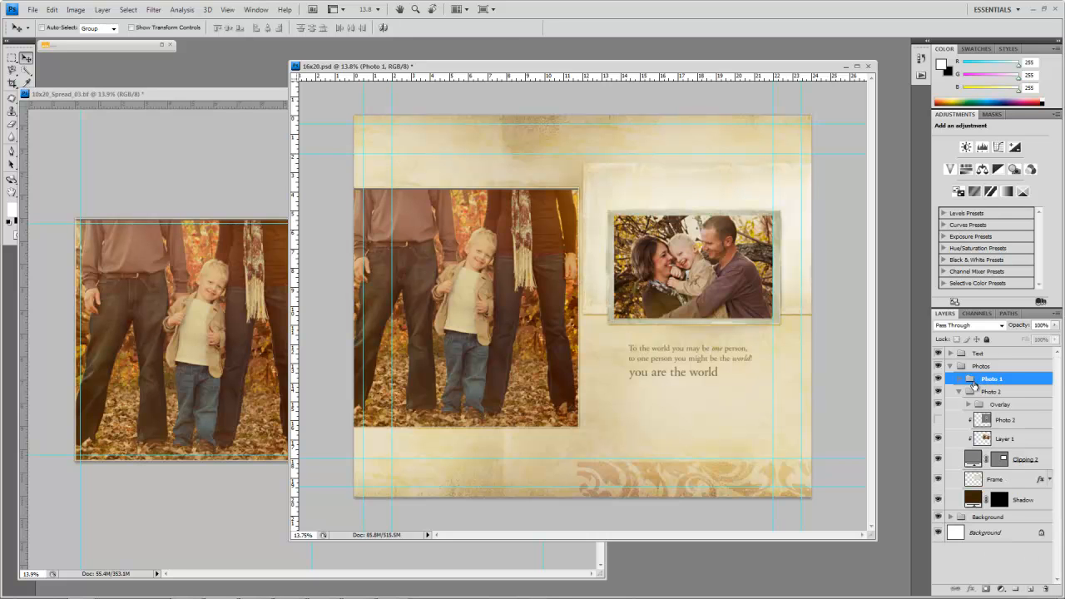
key("ctrl+t")
key("ctrl+minus")
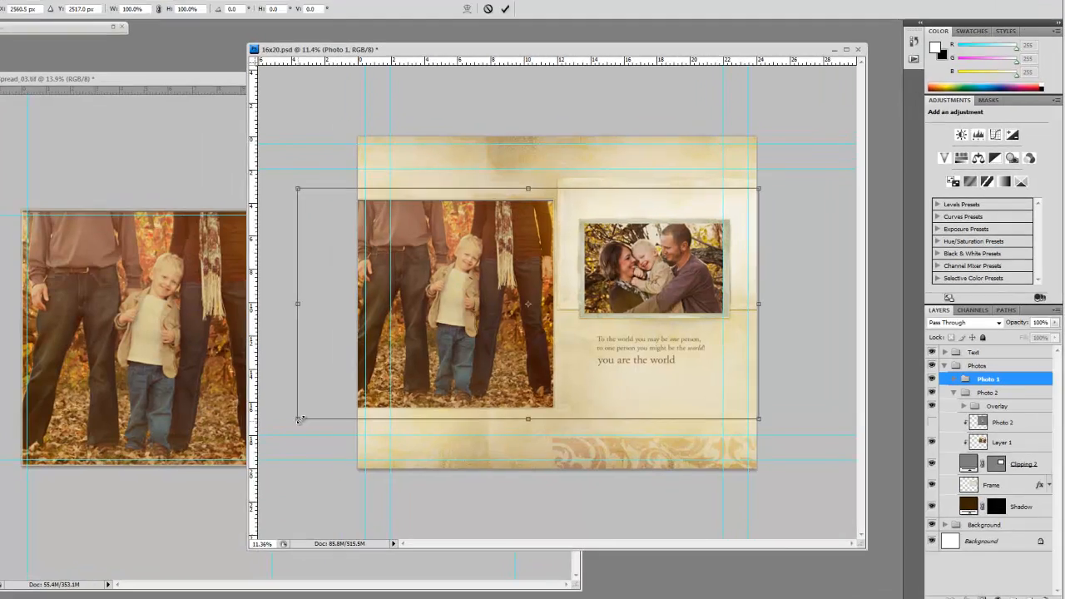
left_click_drag(336, 417, 375, 398)
left_click_drag(22, 385, 44, 371)
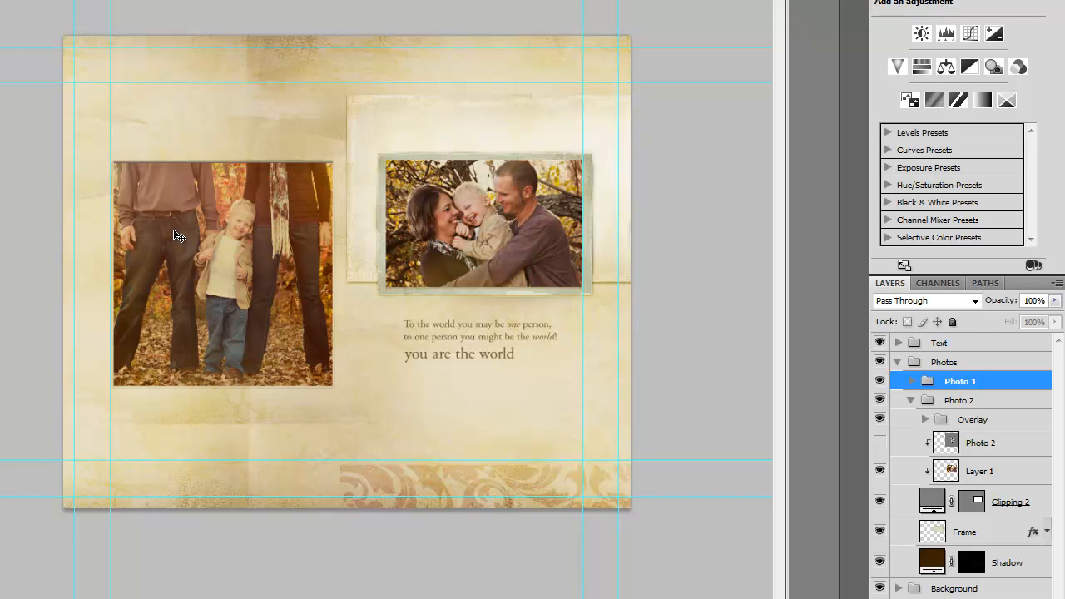
Nudge the Photo 1 group up toward the level of the framed family photo's top edge
key("Up")
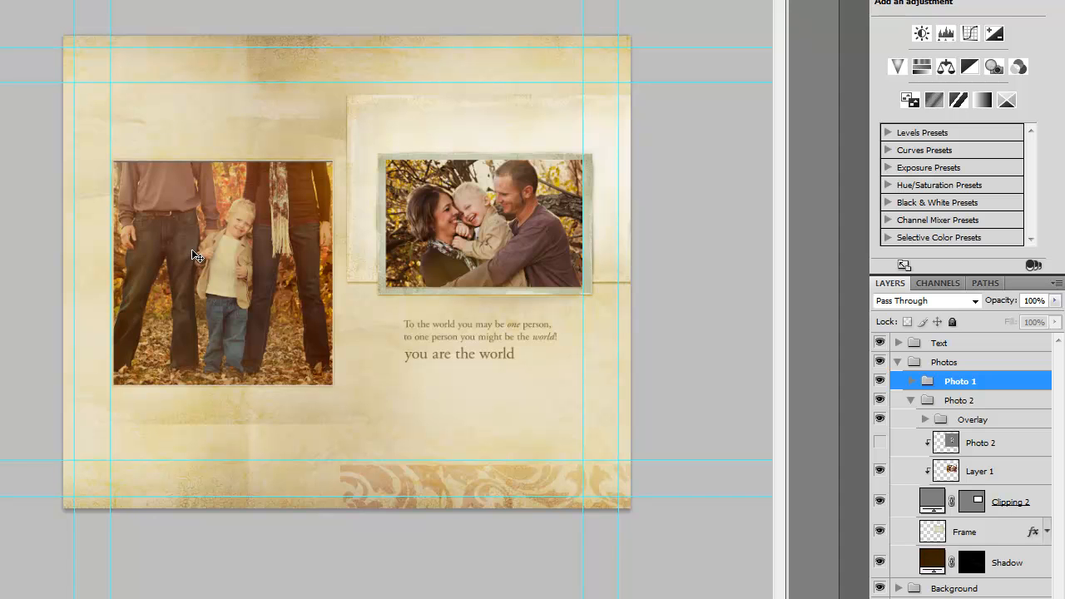
key("shift+Up")
key("Down")
key("Down")
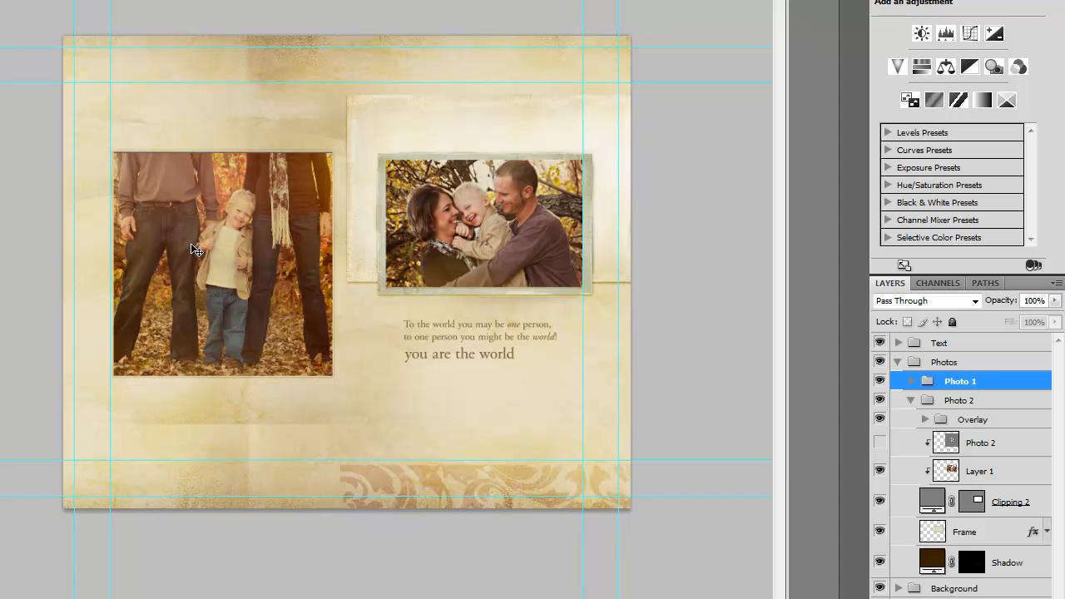
Add a horizontal guide along the framed family photo's top edge and nudge the Photo 1 group up to align with it
scroll(382, 270, "up", 2)
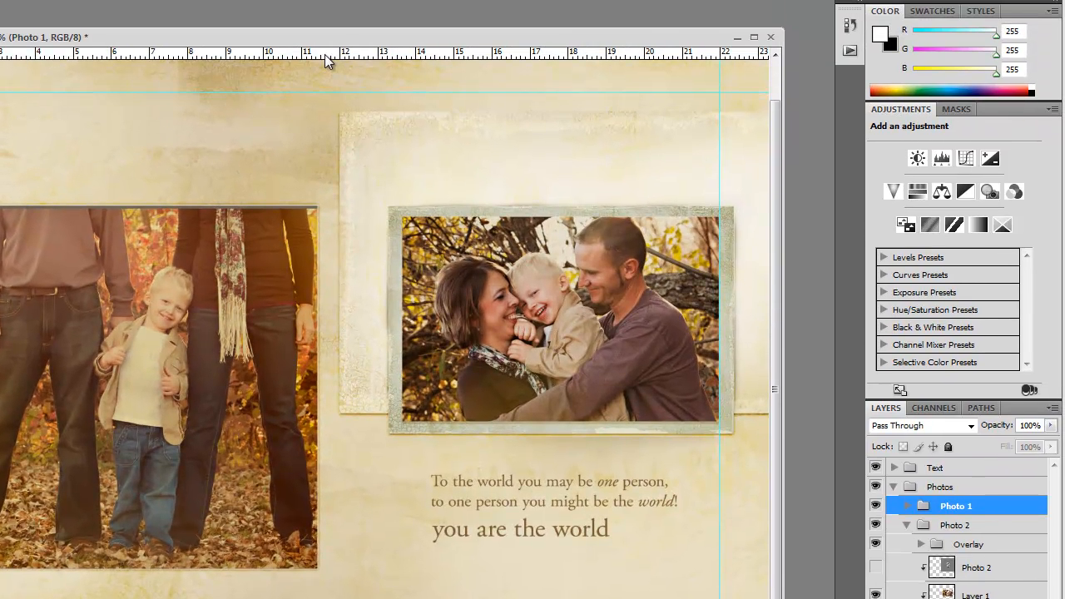
left_click_drag(327, 58, 331, 208)
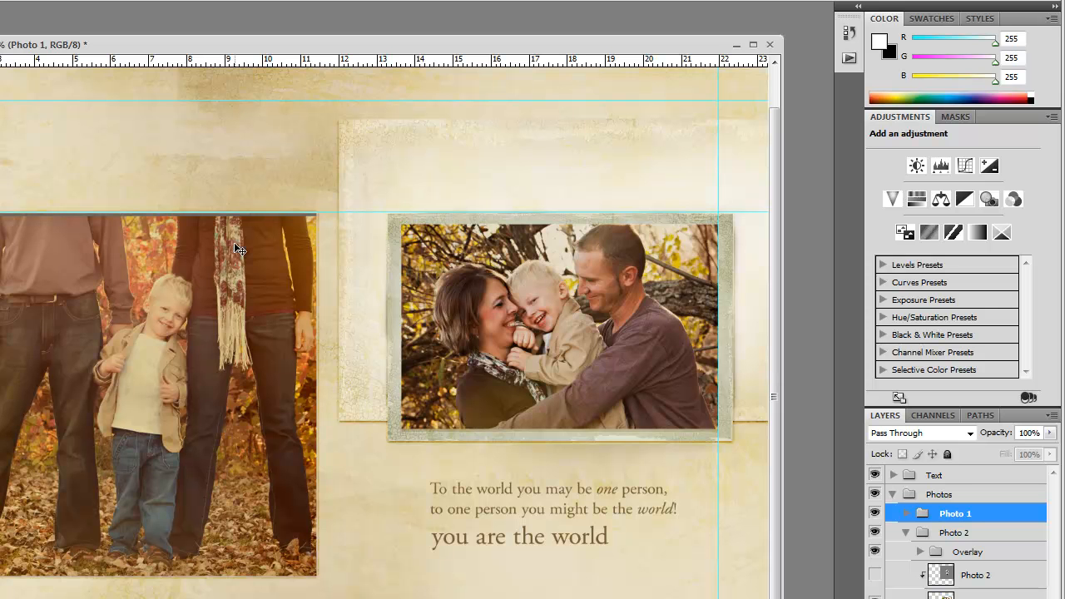
key("Up")
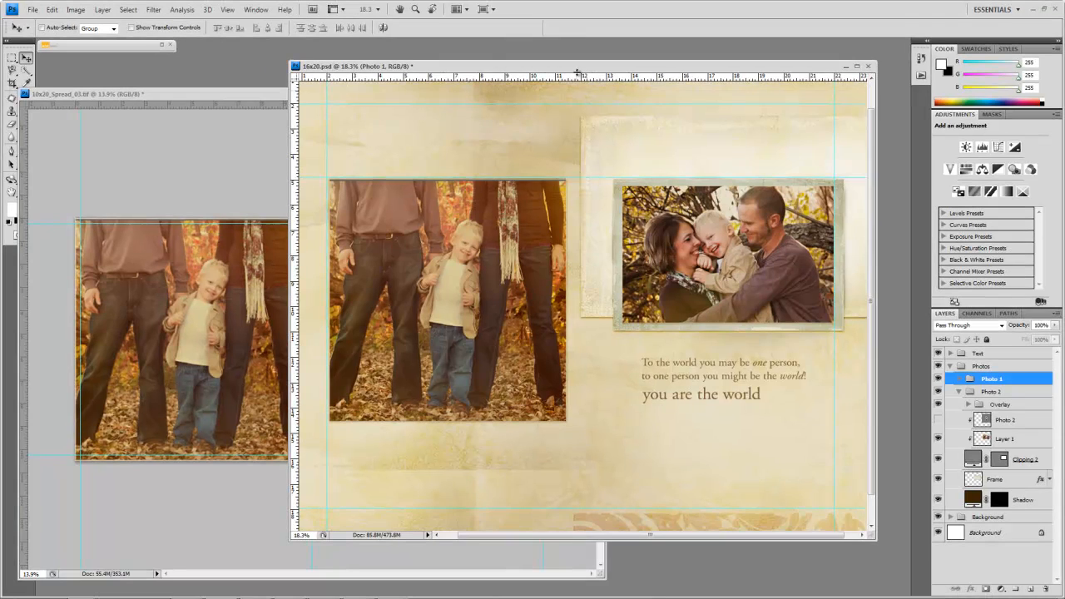
scroll(649, 297, "down", 3)
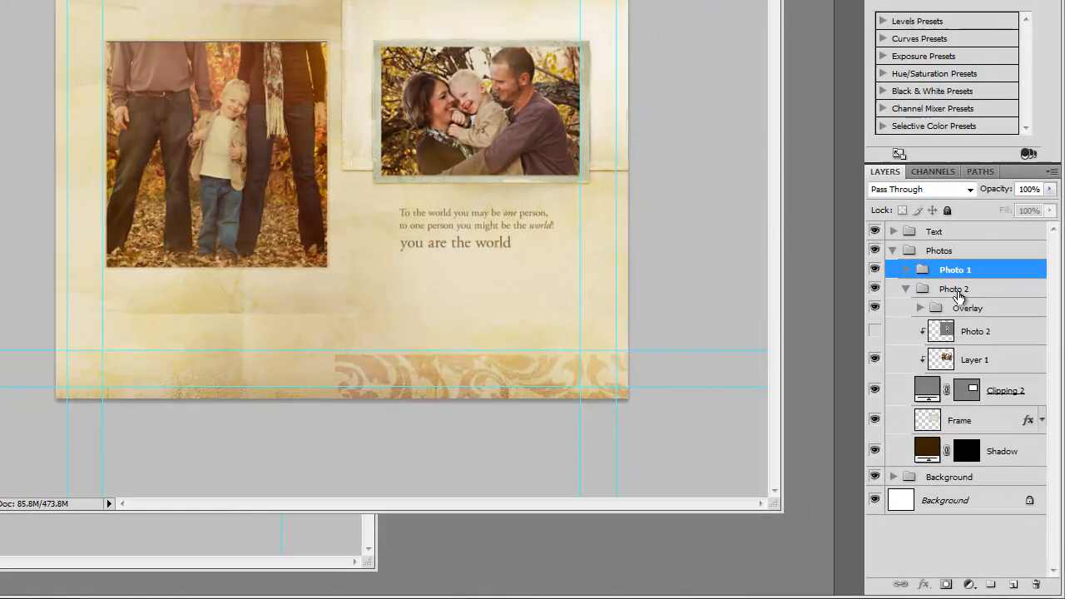
Collapse the Photo 2 group and scale it down so the framed family photo sits inside the inner guide
left_click(969, 332)
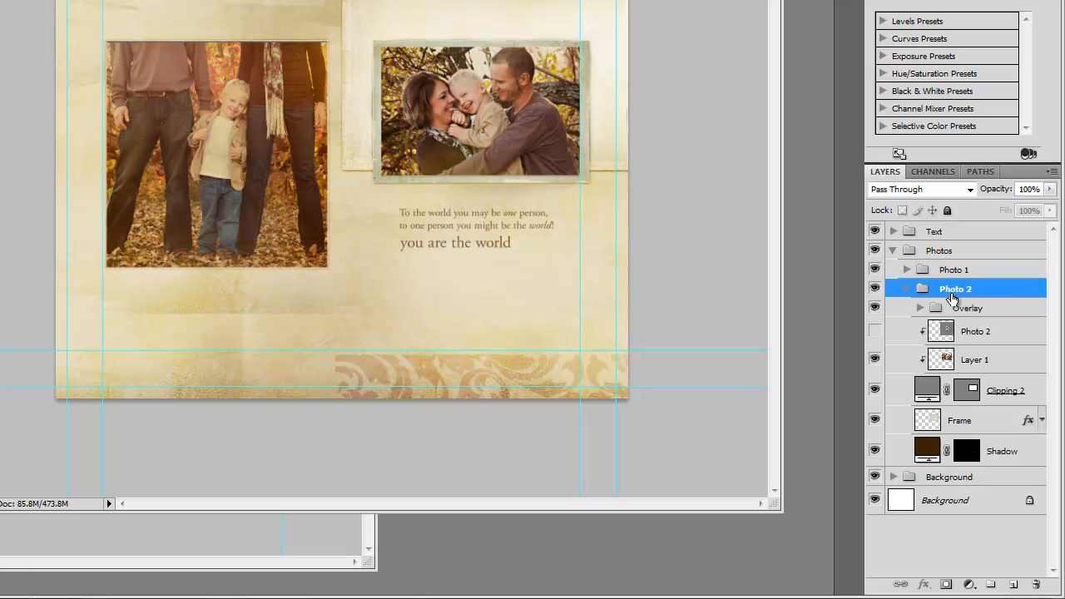
left_click(907, 290)
key("ctrl+t")
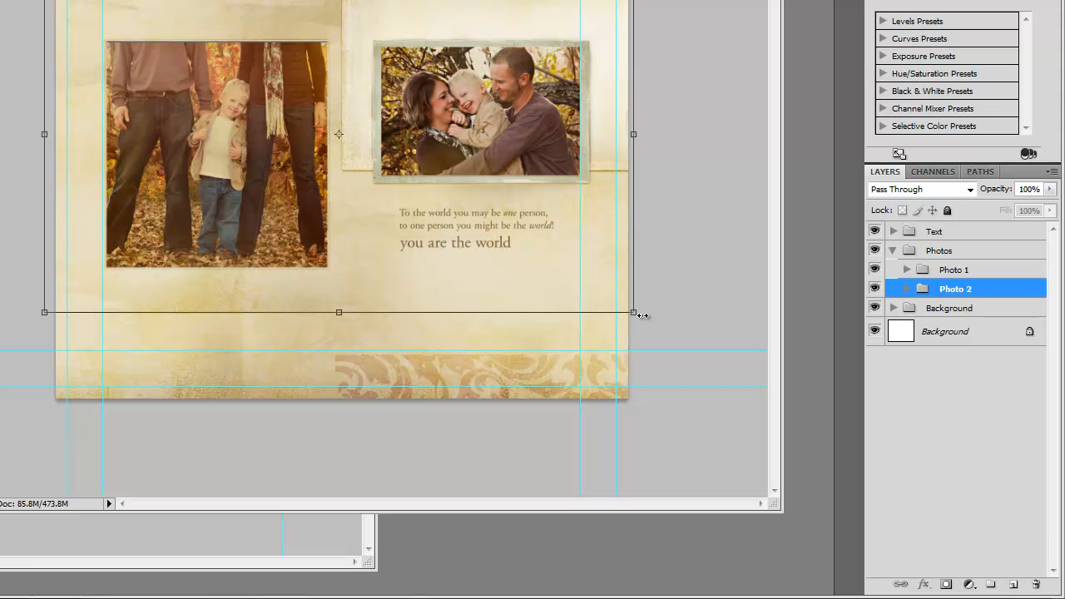
left_click_drag(633, 310, 612, 291)
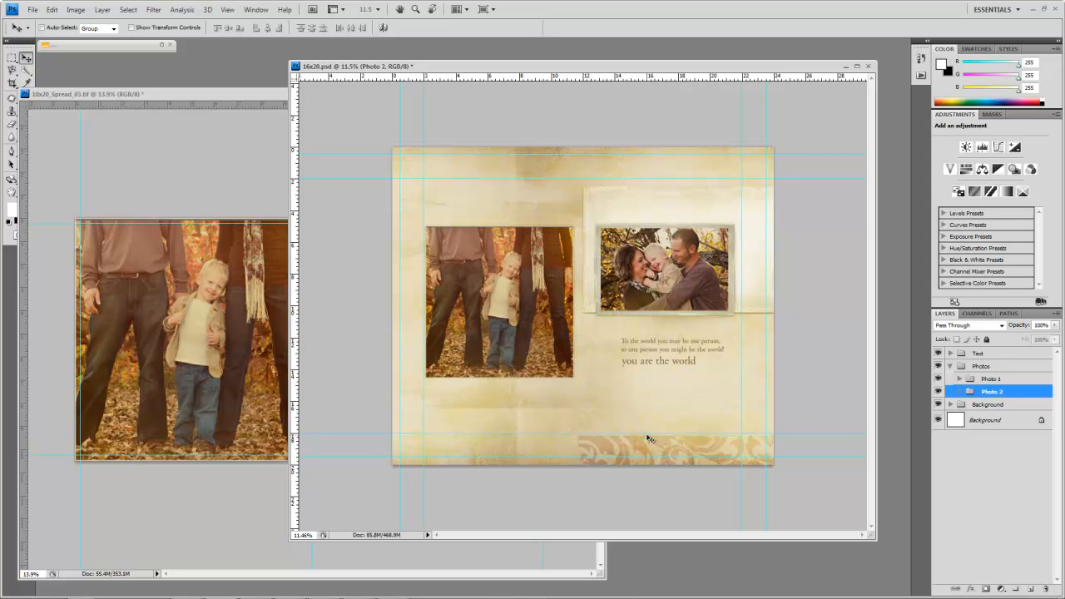
Expand the Background group and toggle the Strip layer's visibility to identify what it holds
left_click(951, 405)
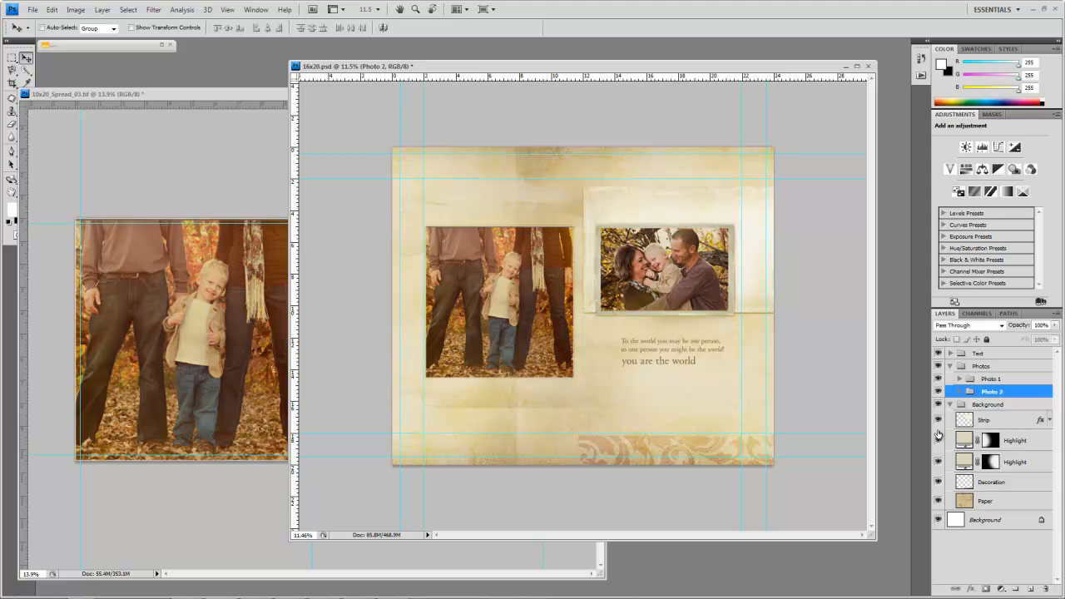
left_click(938, 420)
left_click(938, 421)
left_click(938, 420)
left_click(938, 420)
left_click(938, 421)
left_click(938, 420)
Move the Strip layer down and slightly right so it sits evenly behind the framed family photo
left_click(1016, 423)
left_click_drag(681, 203, 682, 232)
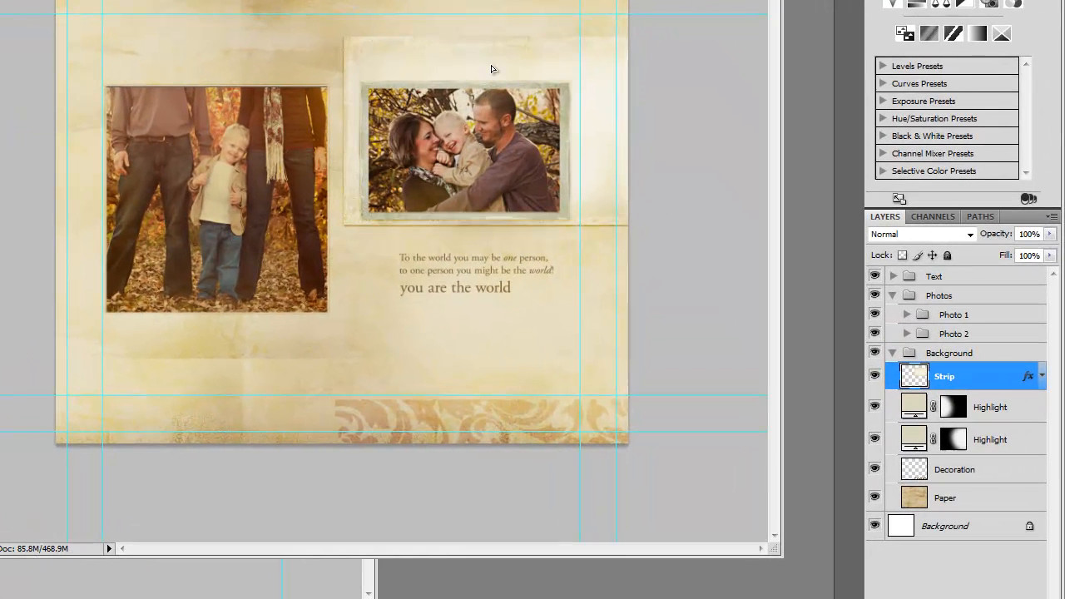
left_click_drag(491, 69, 499, 72)
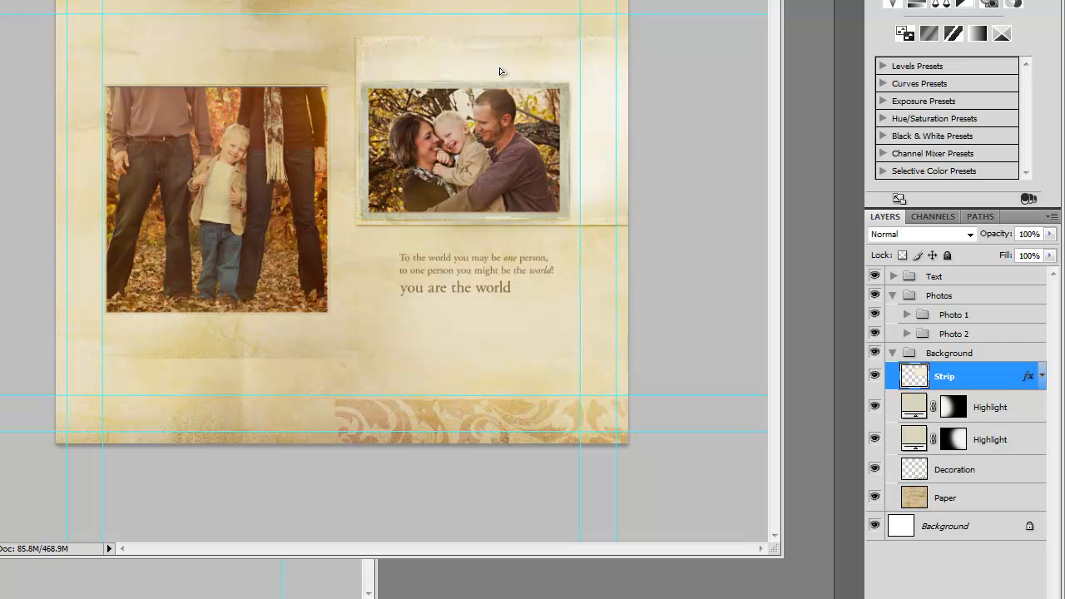
key("Left")
key("Left")
key("Left")
key("Left")
key("Left")
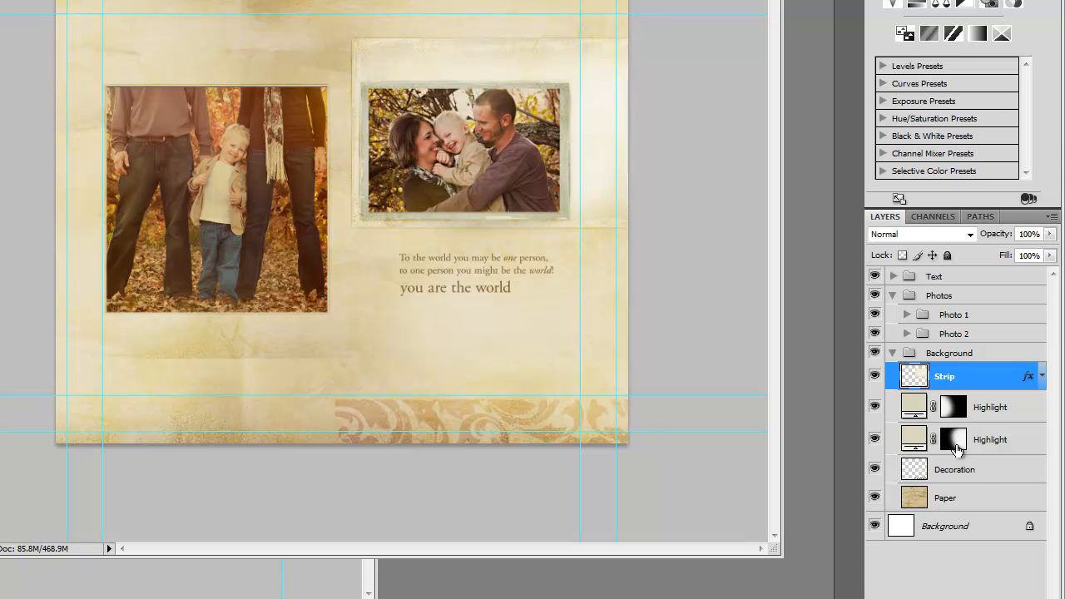
Move the Decoration layer up and left and enlarge it so the scrollwork fills more of the canvas bottom, then collapse the Background group
left_click(874, 469)
left_click(874, 470)
left_click(984, 470)
left_click_drag(507, 399, 474, 388)
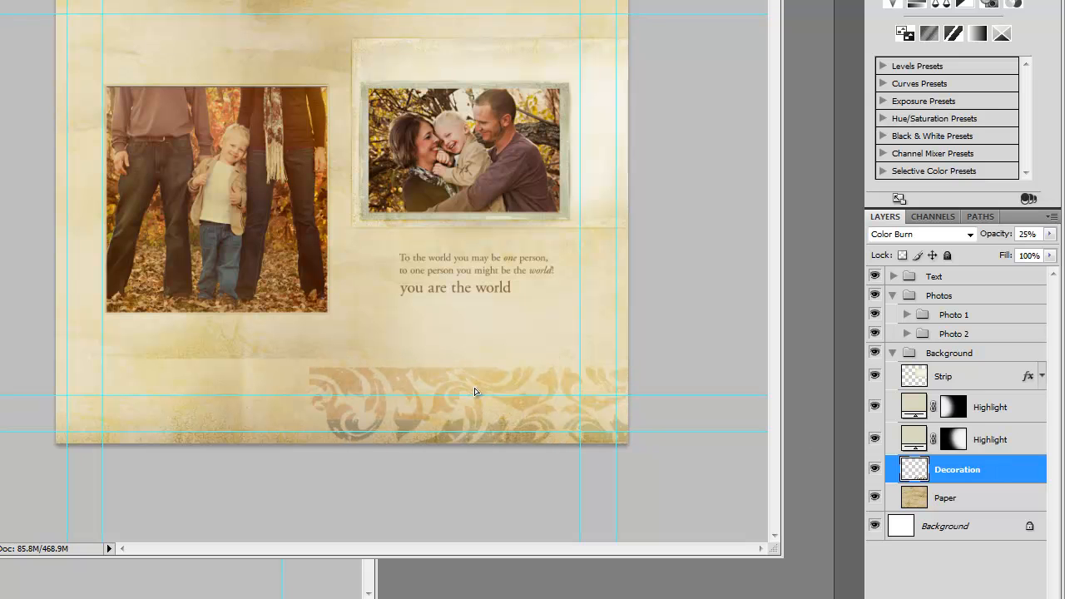
key("ctrl+t")
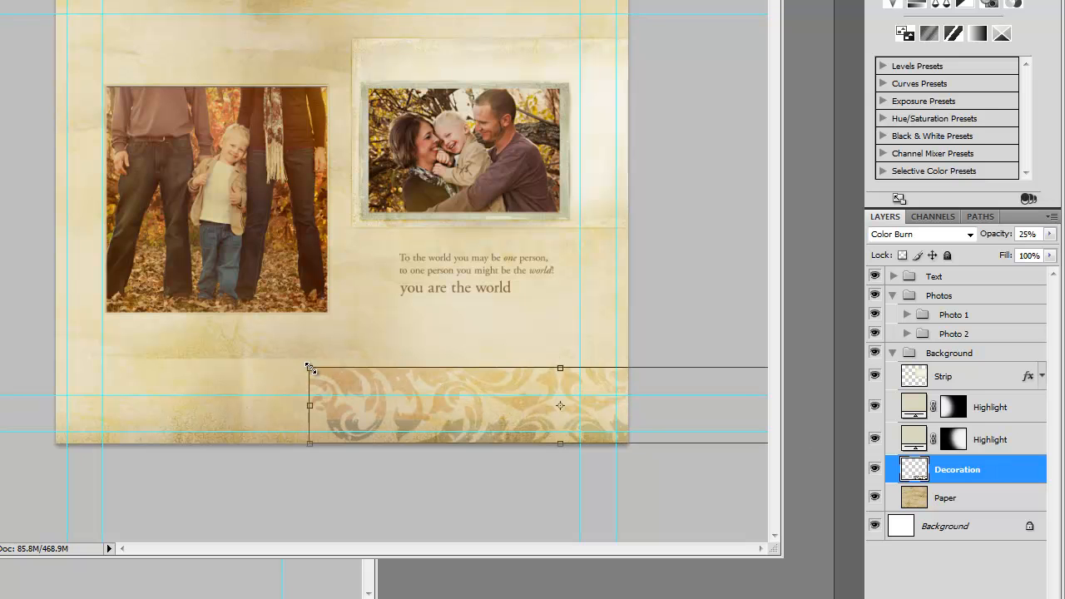
left_click_drag(298, 345, 215, 308)
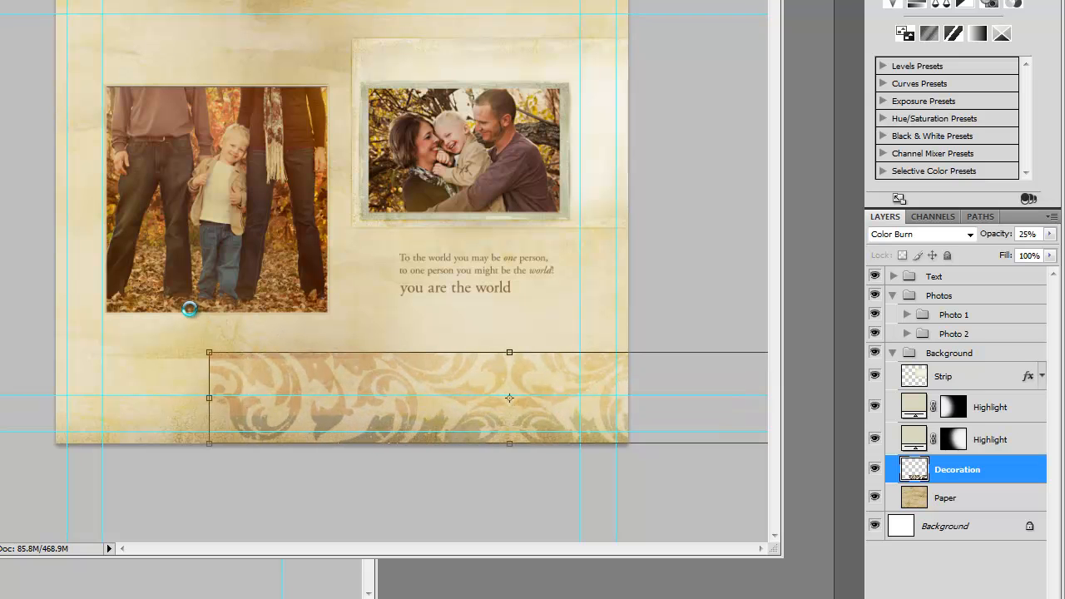
key("Return")
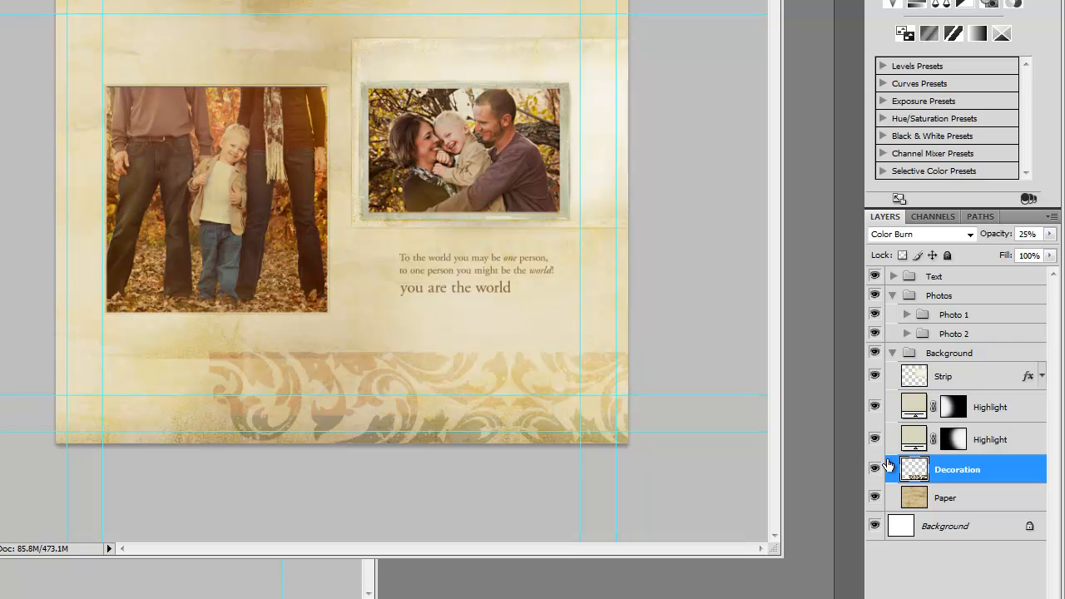
left_click(893, 353)
Scale up the Text group and position it beneath the framed photo, aligned with the strip's left edge
left_click(945, 277)
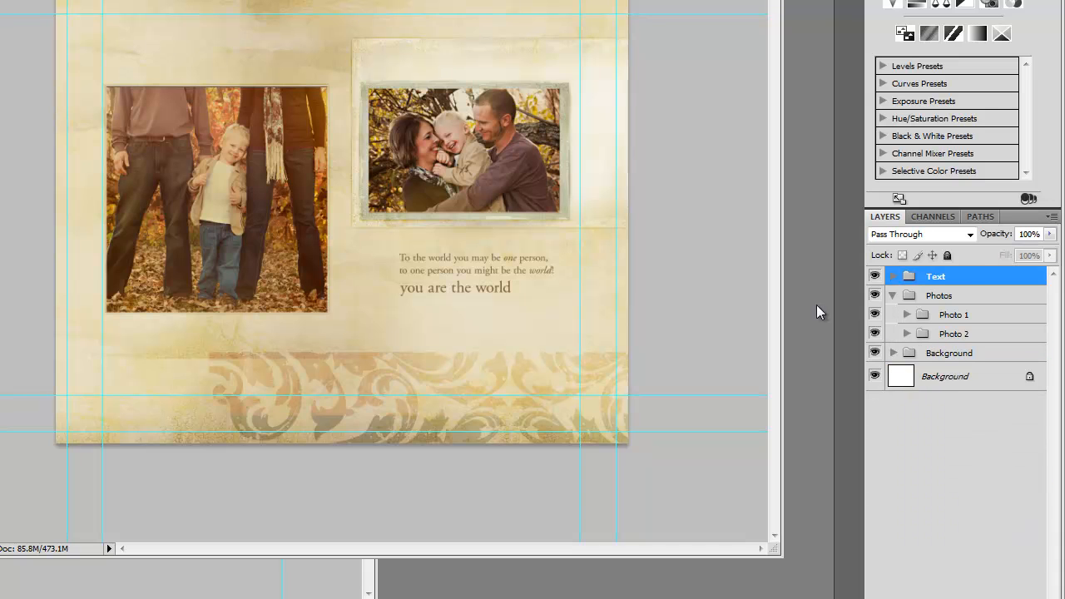
key("ctrl+t")
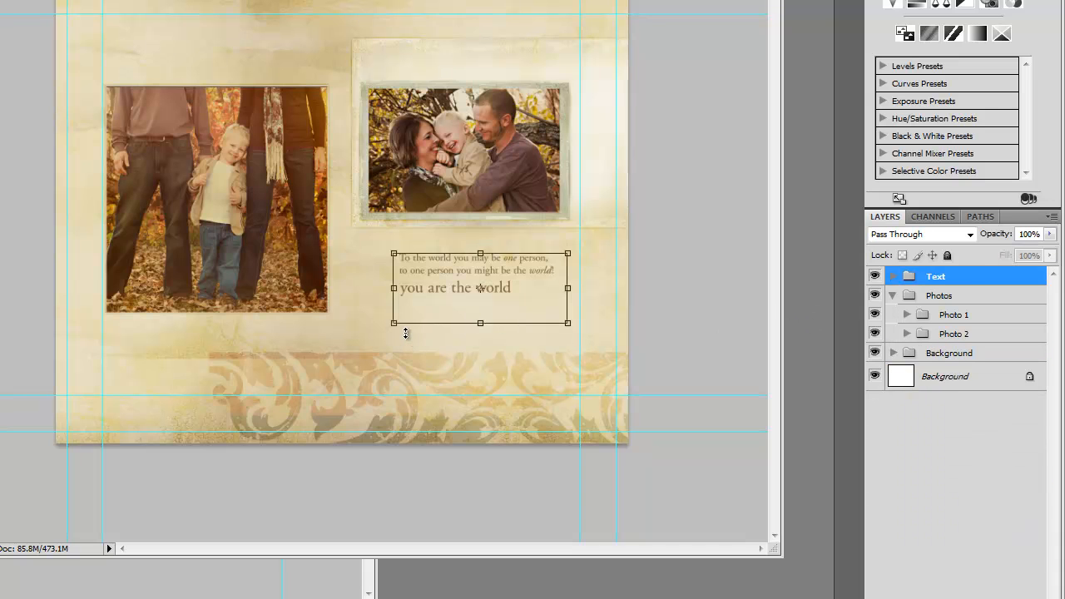
left_click_drag(393, 323, 358, 337)
left_click_drag(434, 316, 423, 313)
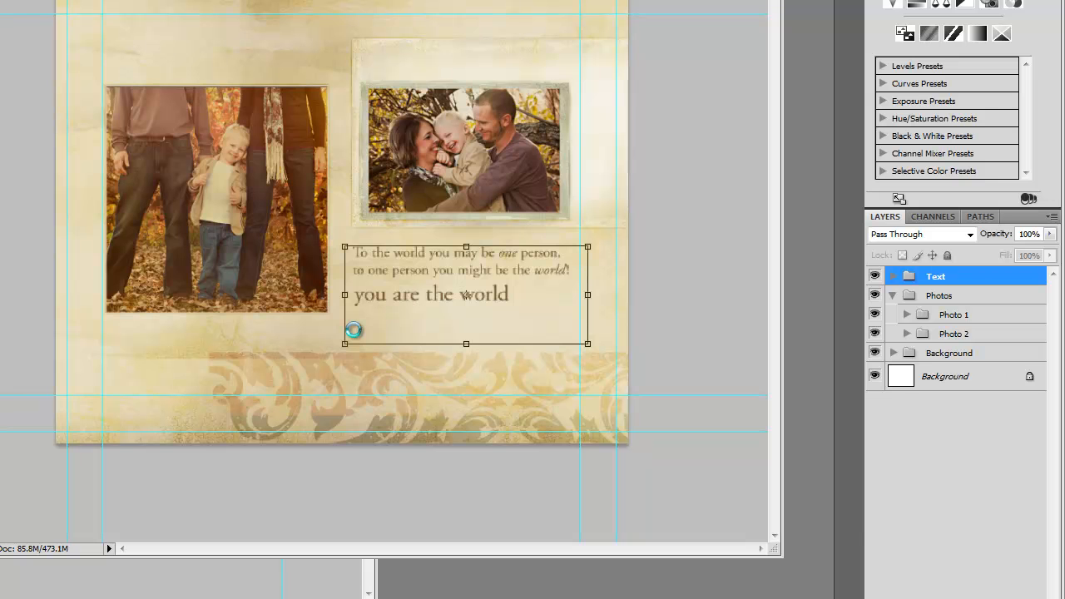
key("Return")
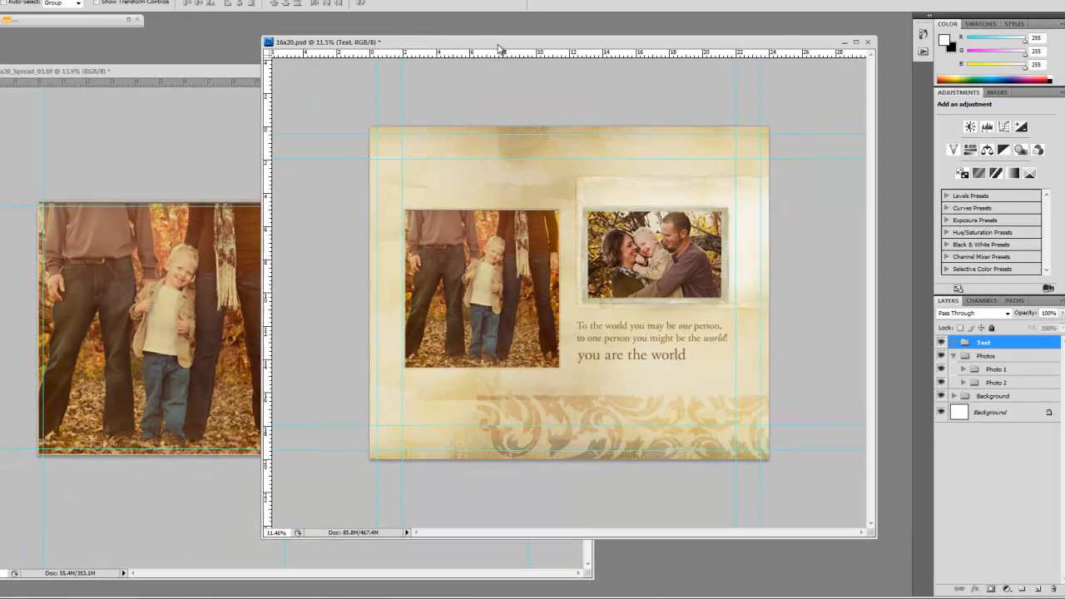
Arrange the 10x20 spread and 16x20 canvas windows side by side to compare the two layouts
left_click_drag(496, 49, 586, 57)
left_click(330, 74)
scroll(289, 281, "down", 3)
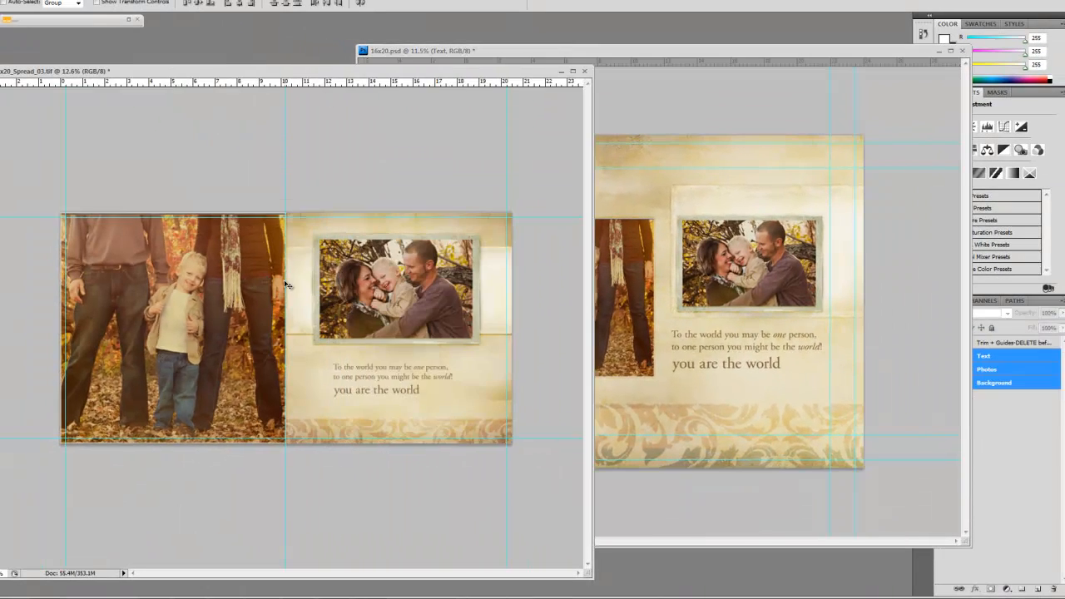
left_click_drag(575, 556, 439, 440)
left_click_drag(326, 73, 348, 87)
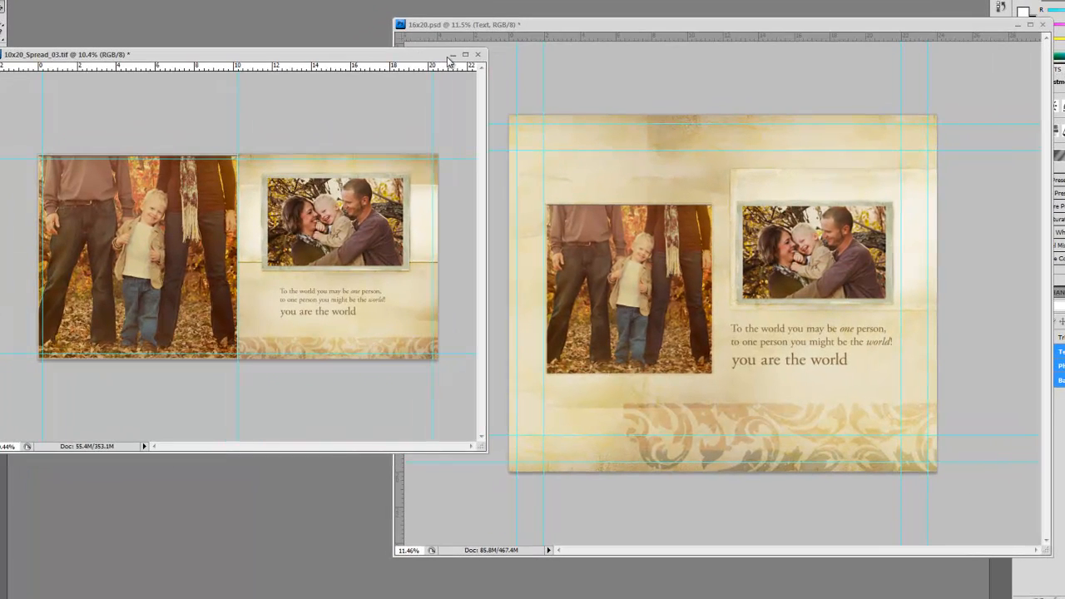
Minimize the 10x20 spread window, then reposition and enlarge the 16x20 canvas window
left_click(497, 64)
left_click_drag(524, 31, 315, 14)
scroll(532, 350, "up", 3)
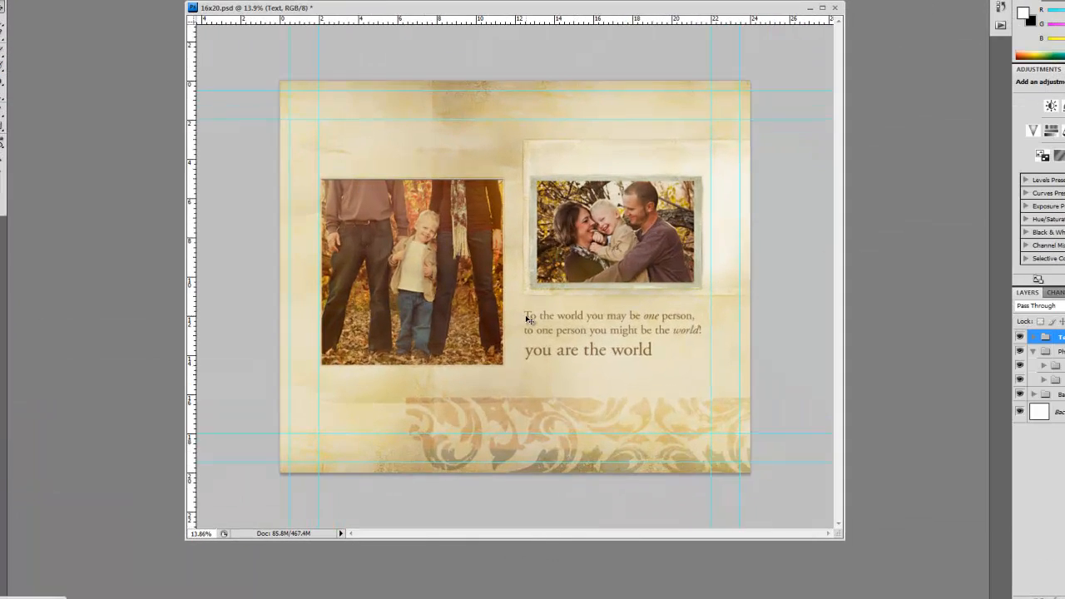
left_click_drag(843, 542, 870, 593)
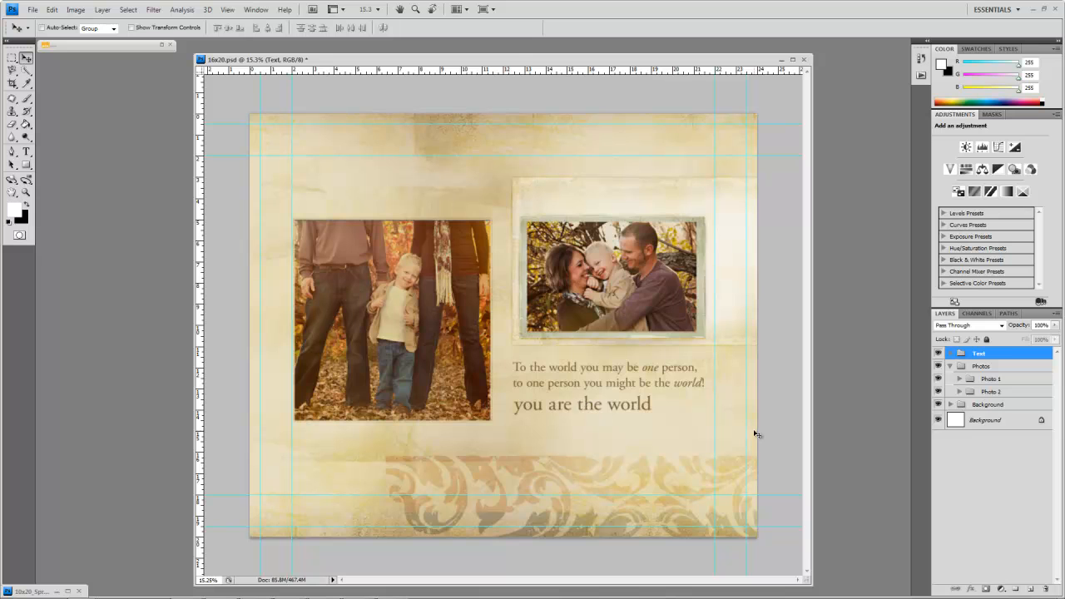
Hide the Text group and toggle the Photo 2 group to check which picture it holds
left_click(939, 356)
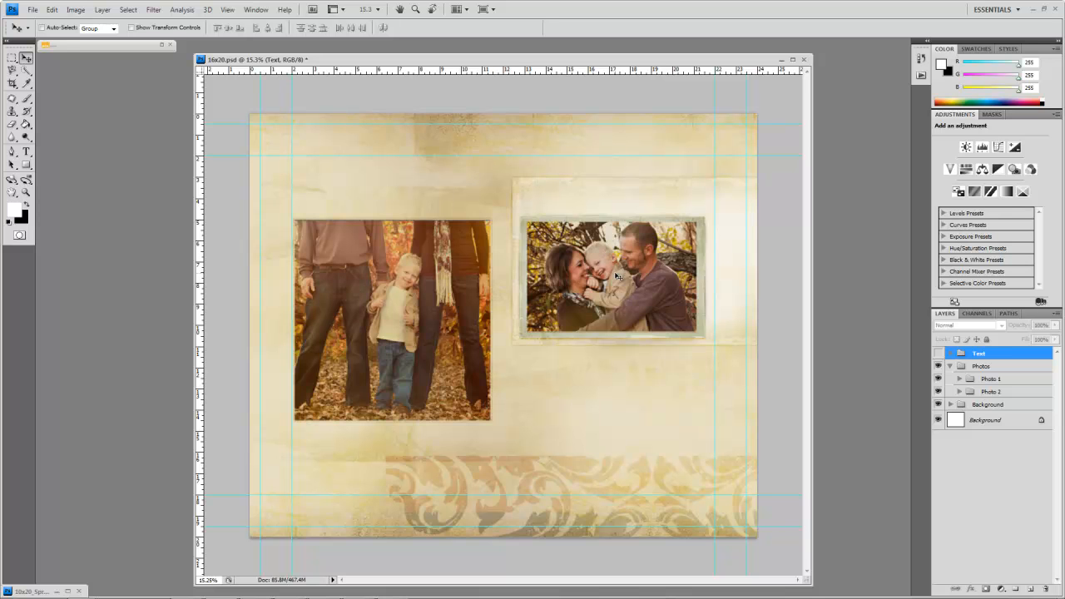
left_click(937, 392)
left_click(938, 392)
left_click(938, 392)
Duplicate the Photo 2 group and place the copy directly below the original framed photo
left_click(979, 392)
left_click_drag(978, 393, 1008, 584)
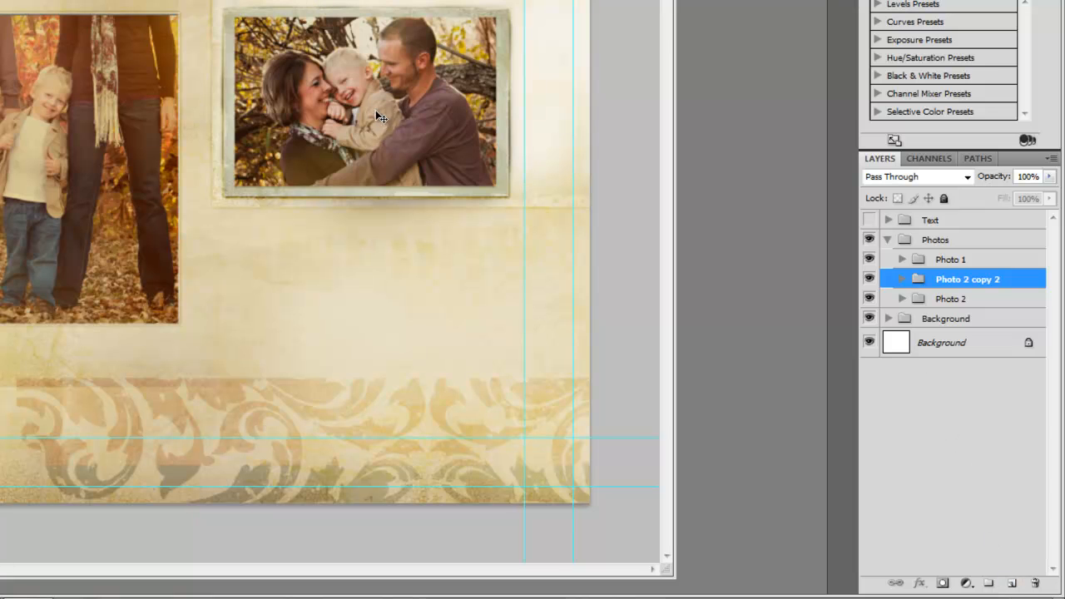
left_click_drag(375, 108, 376, 311)
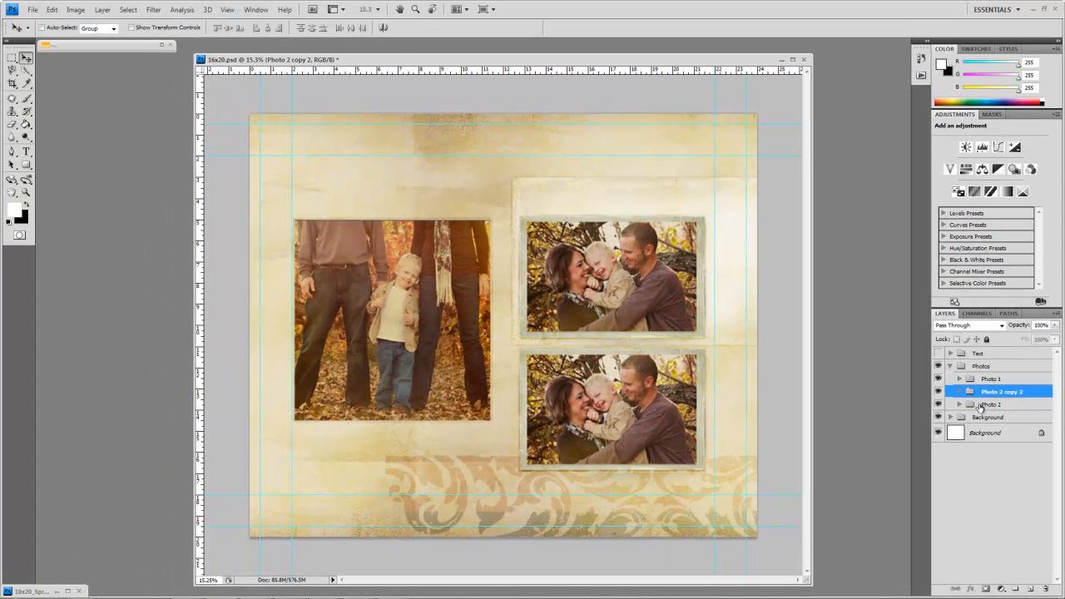
Scale the Photo 2 and Photo 2 copy 2 groups together to about 70.5% and place them beside the large photo
left_click(933, 301, "shift")
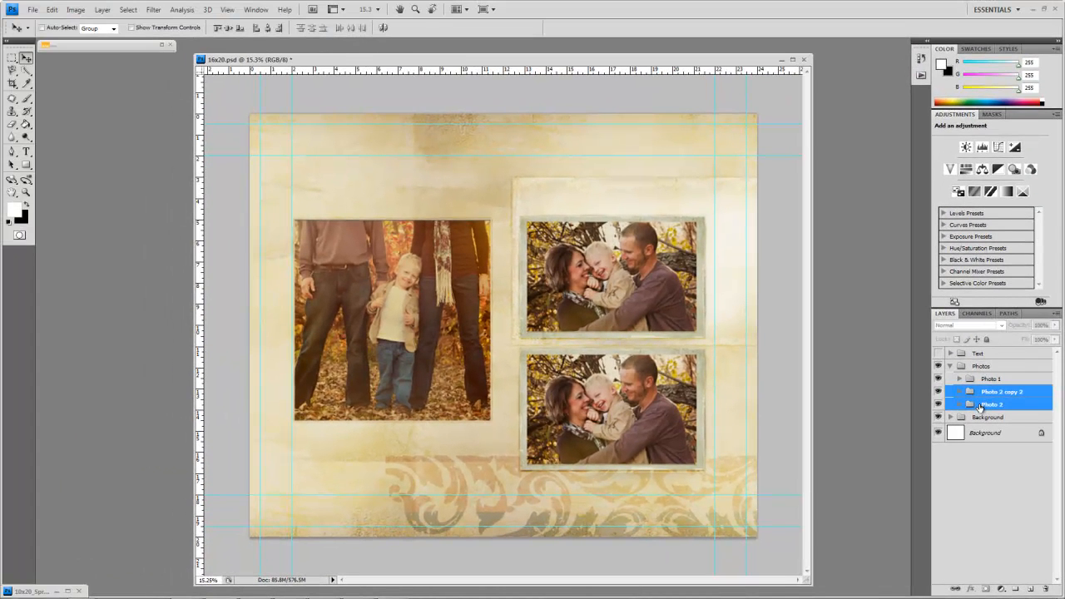
key("ctrl+t")
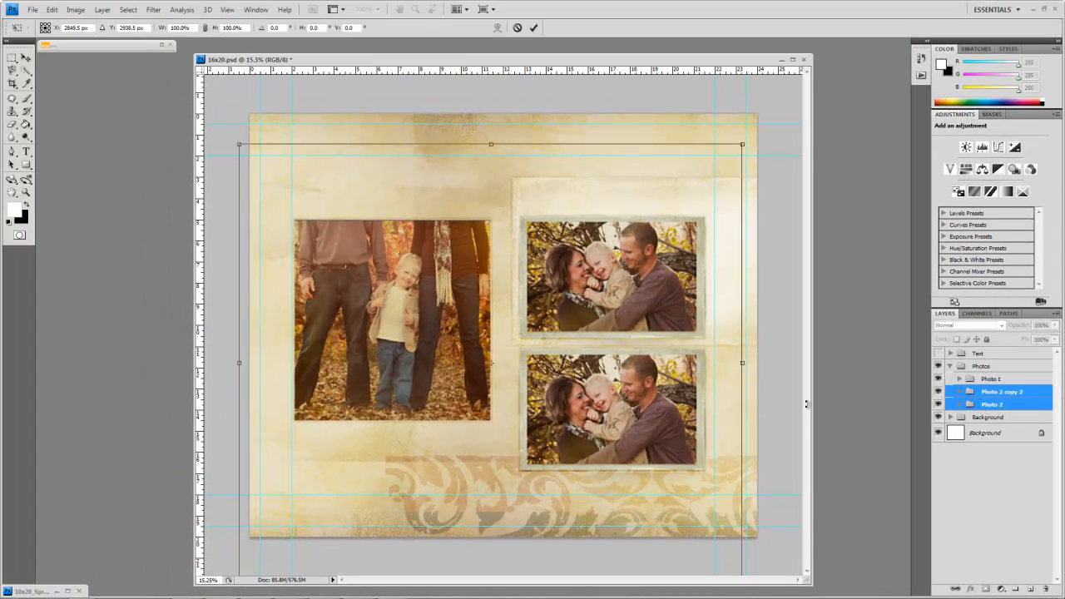
key("ctrl+minus")
left_click_drag(684, 521, 594, 374)
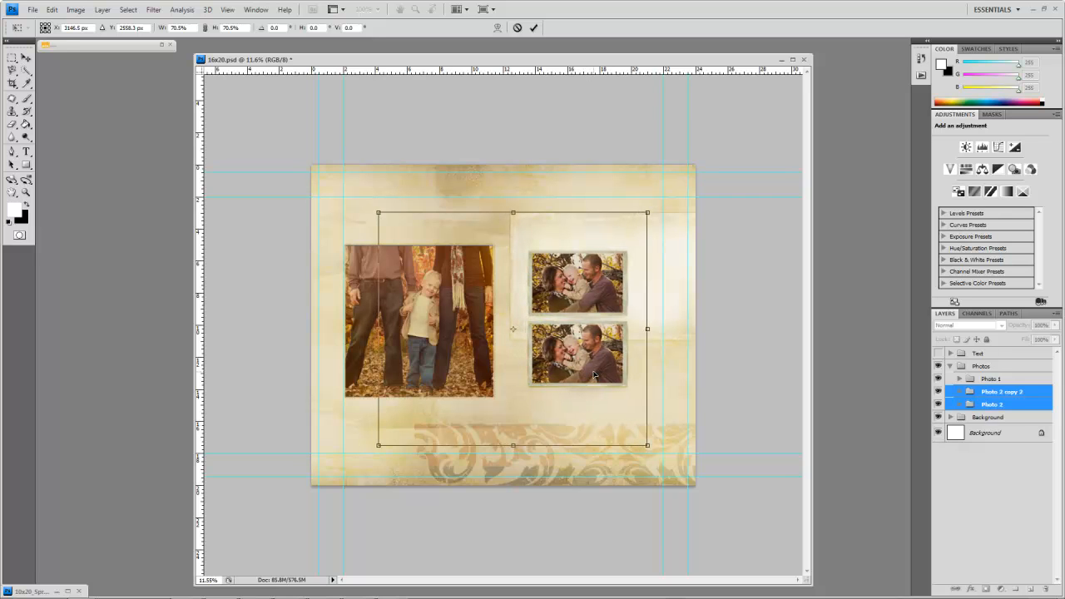
key("v")
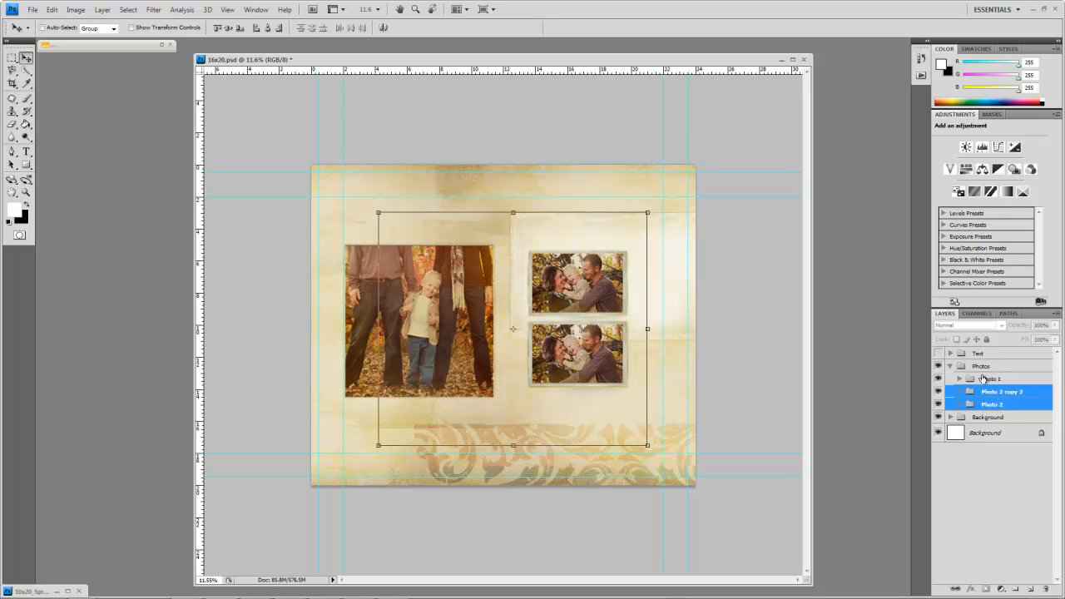
Move the Photo 1 group right toward the stacked framed photos and toggle the Photo 2 copy 2 group to check its picture
left_click(987, 380)
left_click_drag(423, 276, 428, 276)
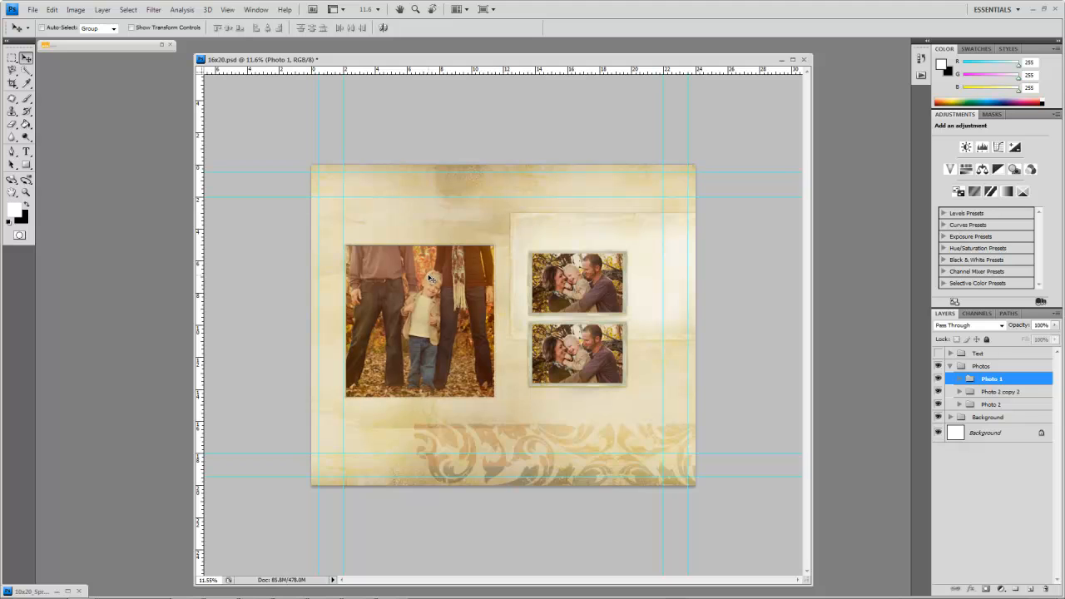
key("Right")
key("Right")
key("Right")
key("Right")
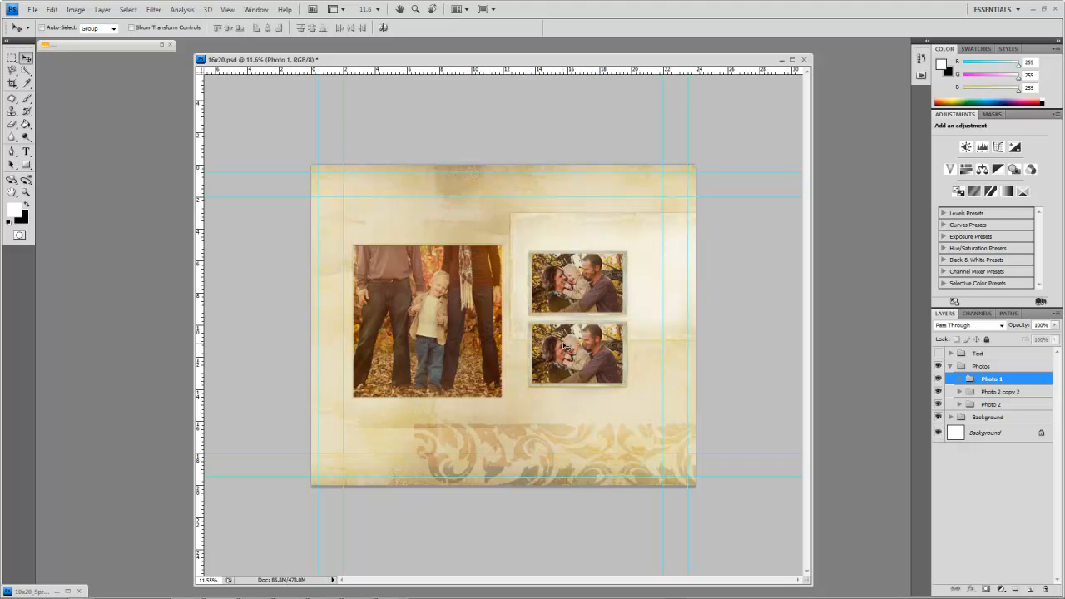
left_click(939, 392)
left_click(939, 392)
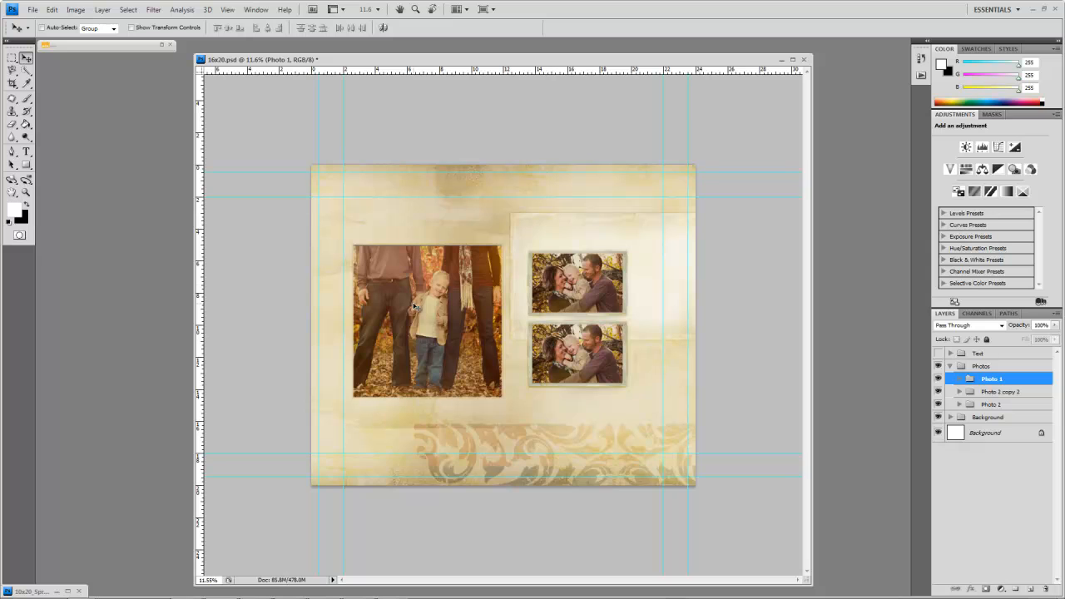